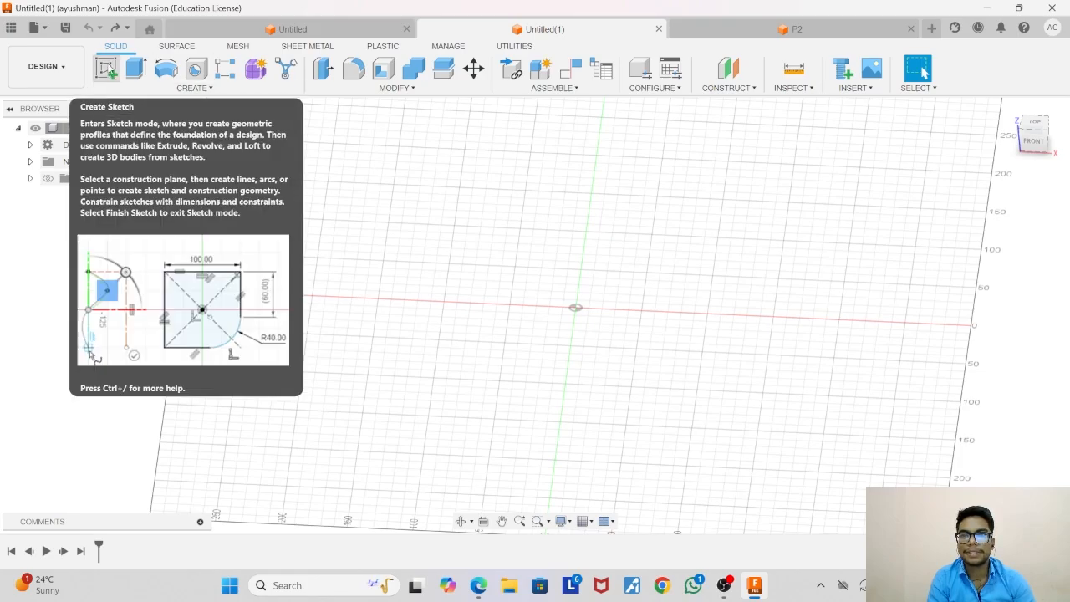
# Create a sketch on the front (XZ) plane and draw a vertical line 150 mm long downward from the origin.
pyautogui.click(106, 69)
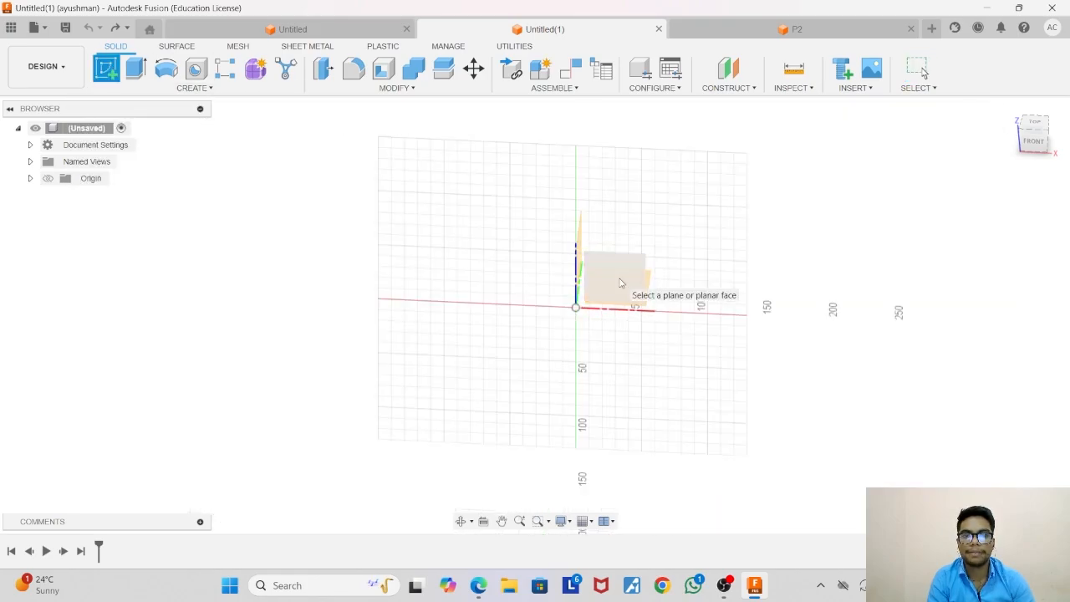
pyautogui.click(622, 292)
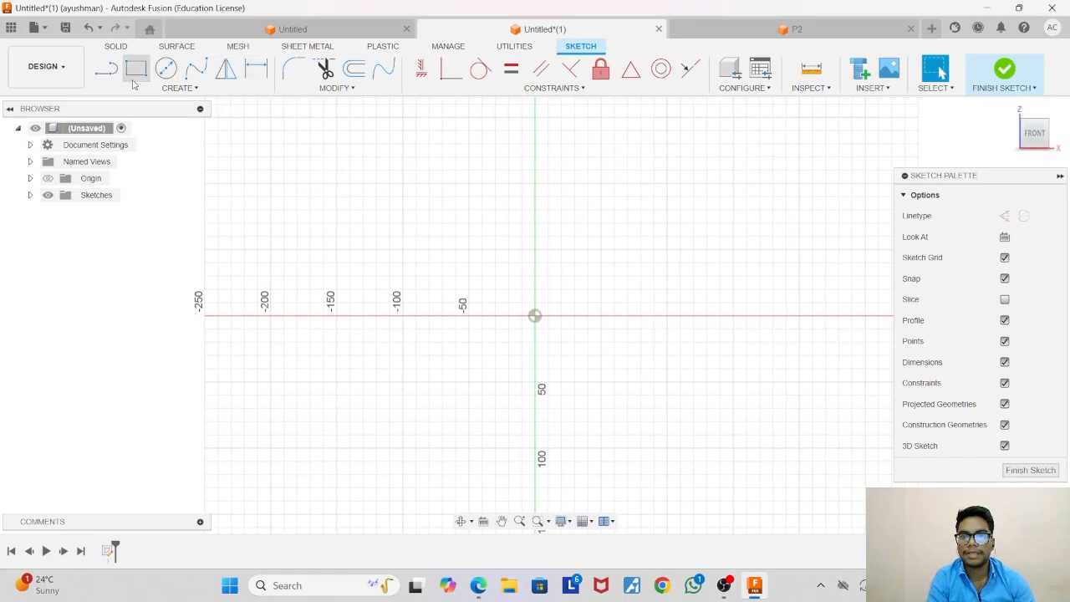
pyautogui.click(106, 70)
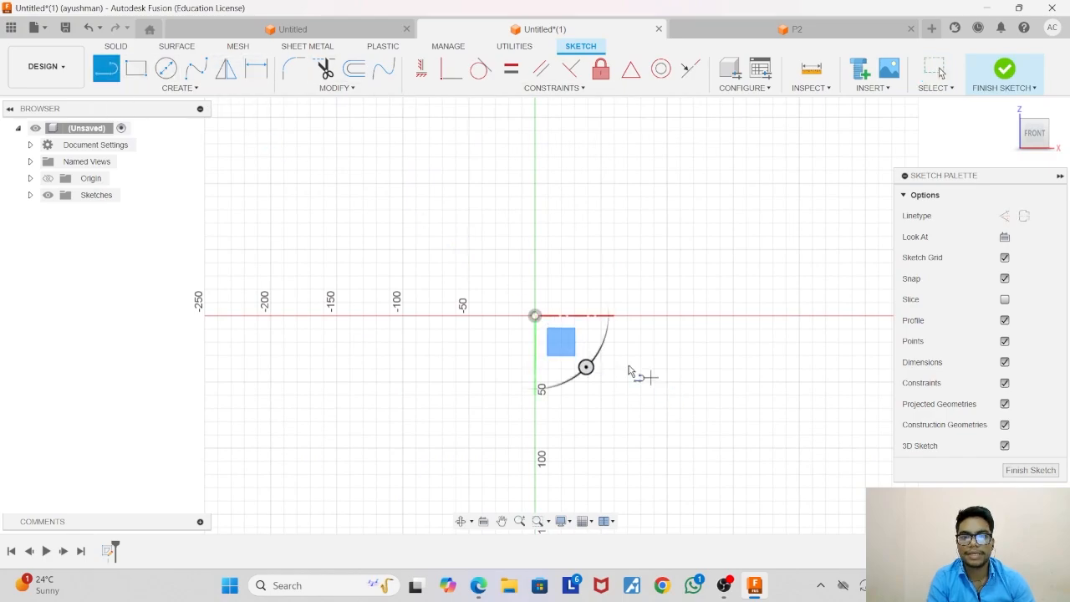
pyautogui.click(535, 316)
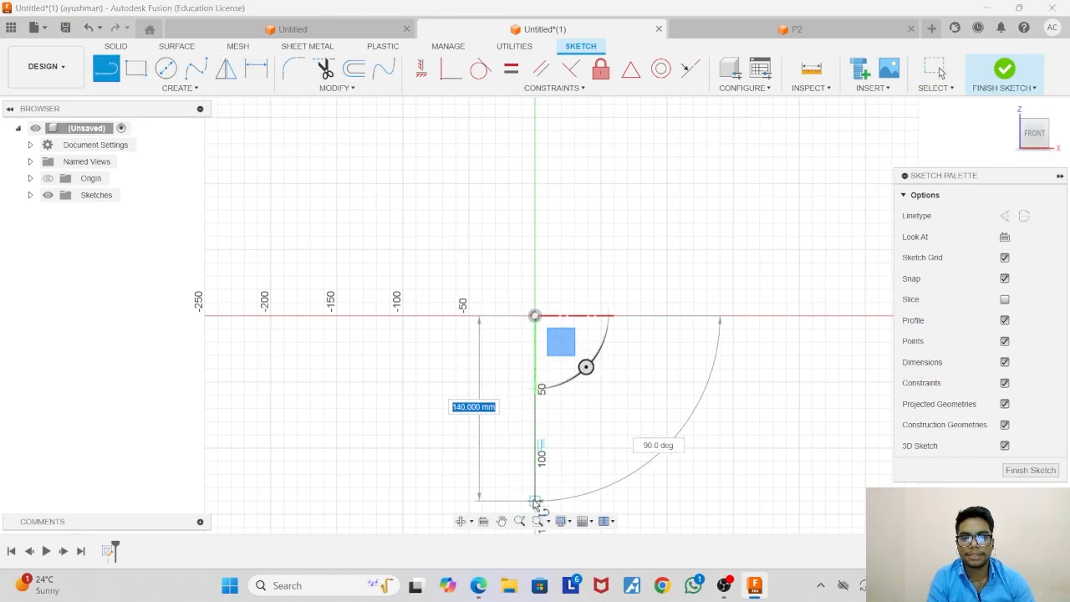
pyautogui.press('BackSpace')
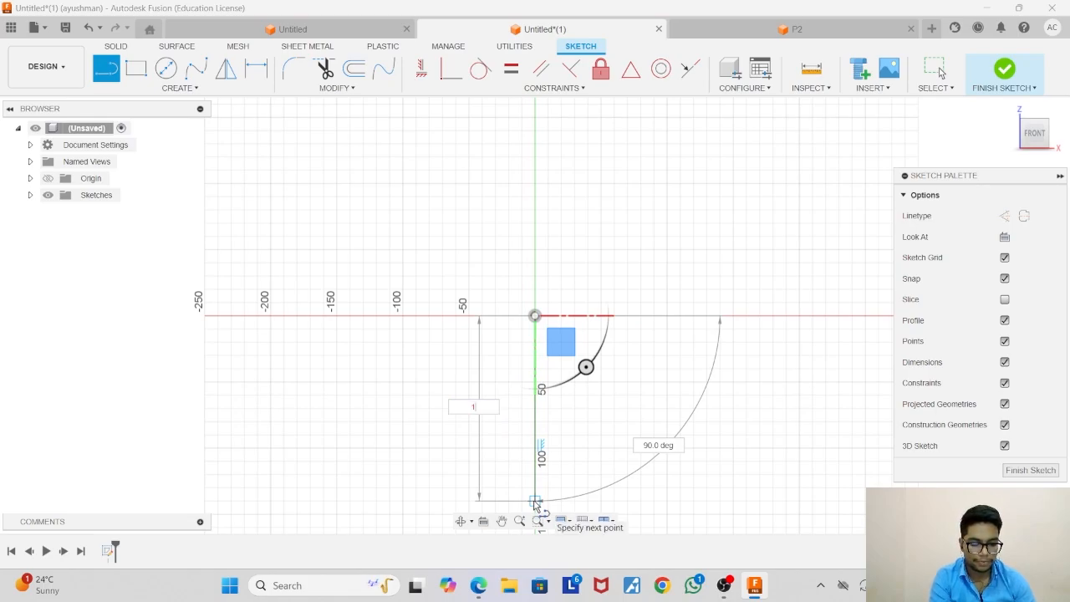
pyautogui.press('Tab')
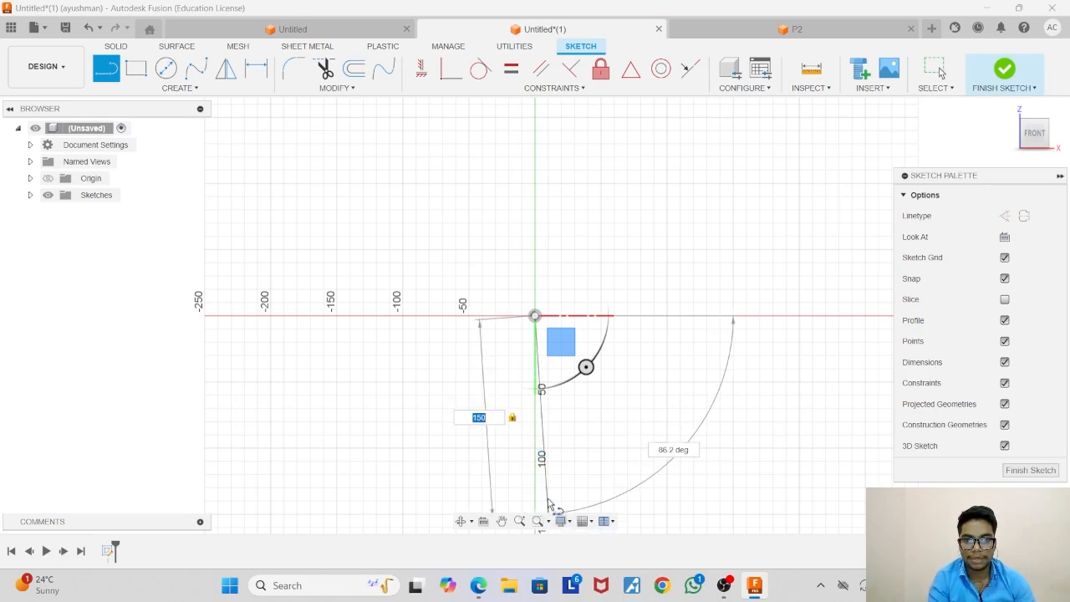
pyautogui.press('Return')
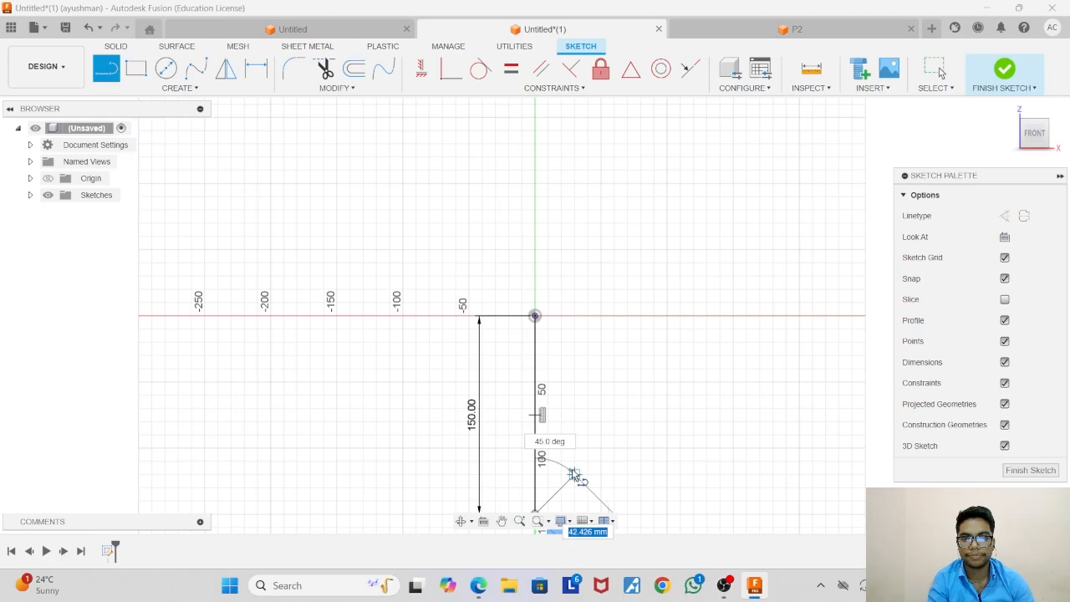
pyautogui.scroll(-2, 573, 474)
pyautogui.press('Escape')
# Draw a 3-Point Arc from the lower end of the vertical line, bulging downward and ending to the right of it.
pyautogui.scroll(-1, 599, 444)
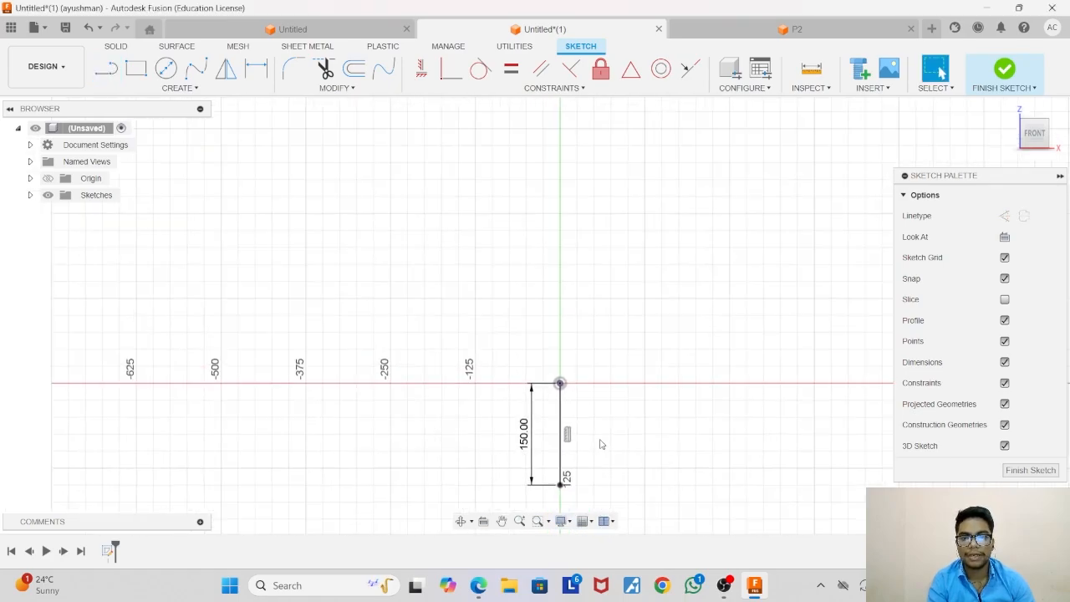
pyautogui.scroll(-1, 593, 425)
pyautogui.moveTo(590, 420); pyautogui.dragTo(600, 208, button='middle')
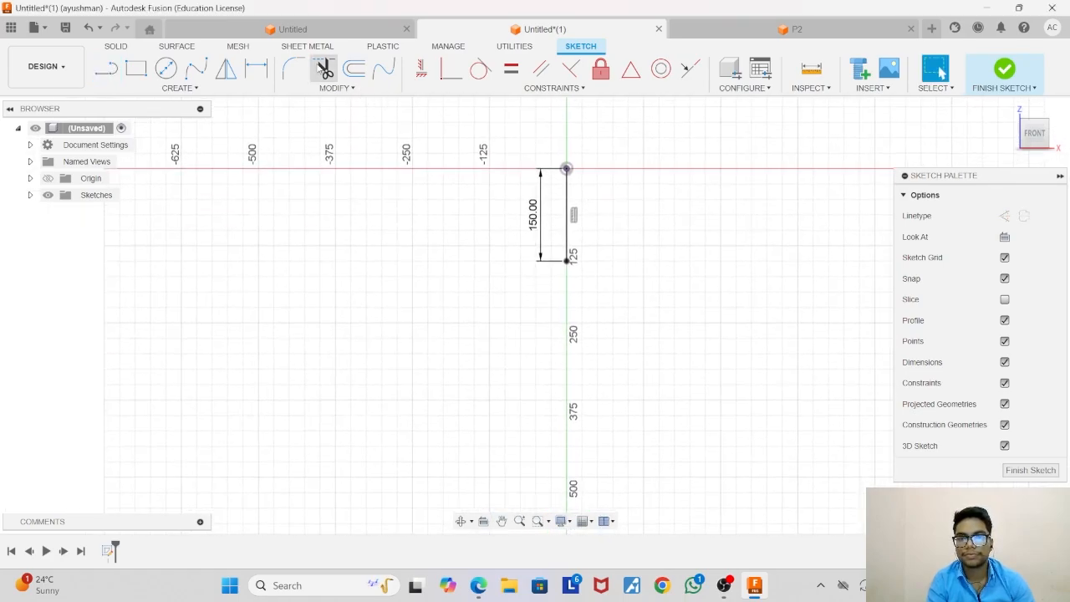
pyautogui.click(179, 88)
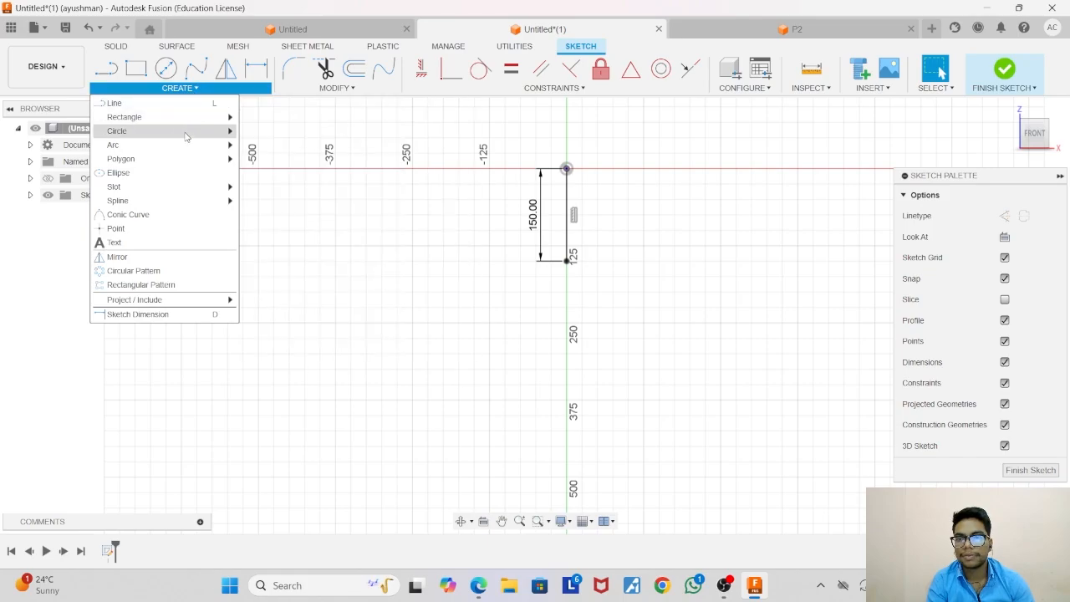
pyautogui.moveTo(184, 149)
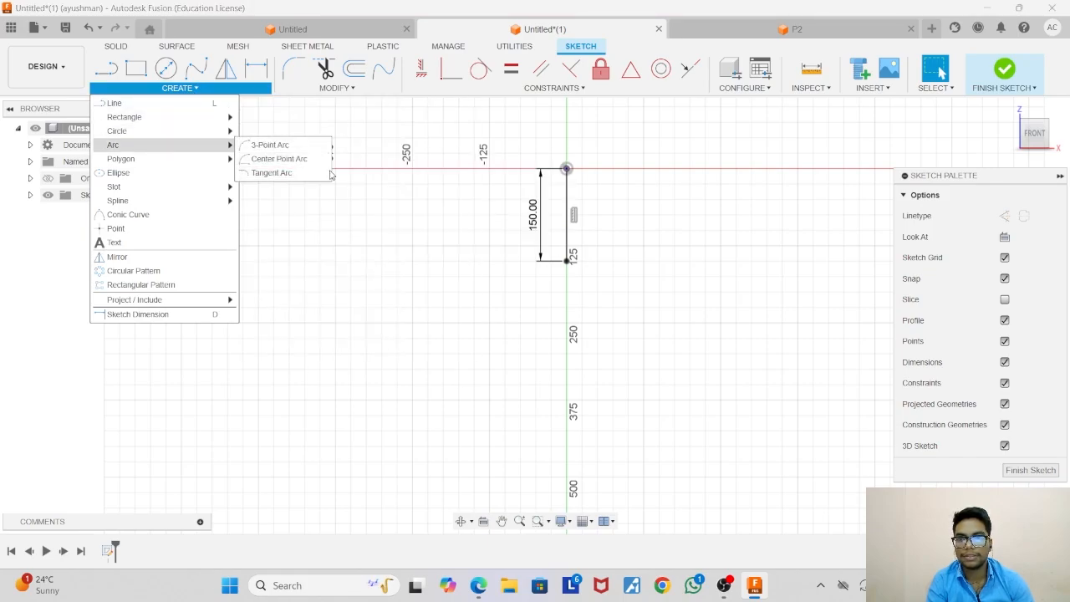
pyautogui.click(285, 145)
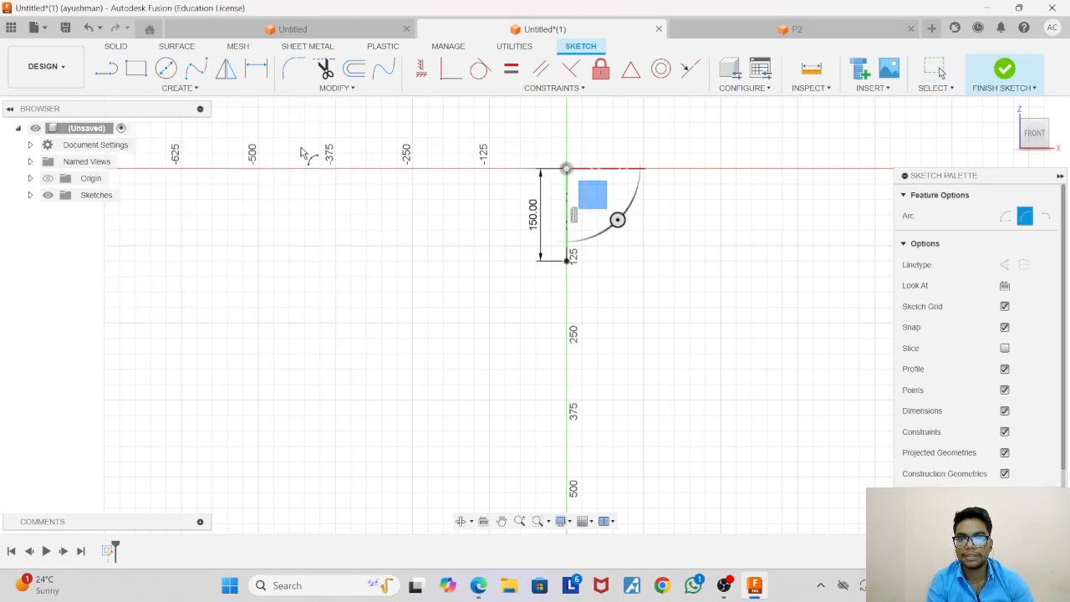
pyautogui.click(567, 261)
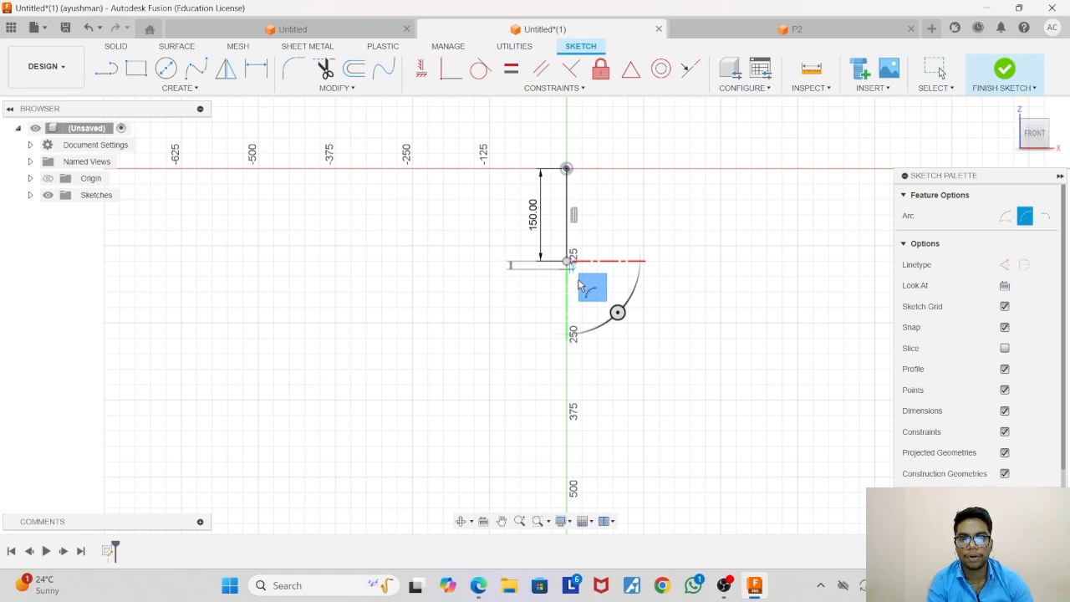
pyautogui.click(688, 369)
pyautogui.click(679, 381)
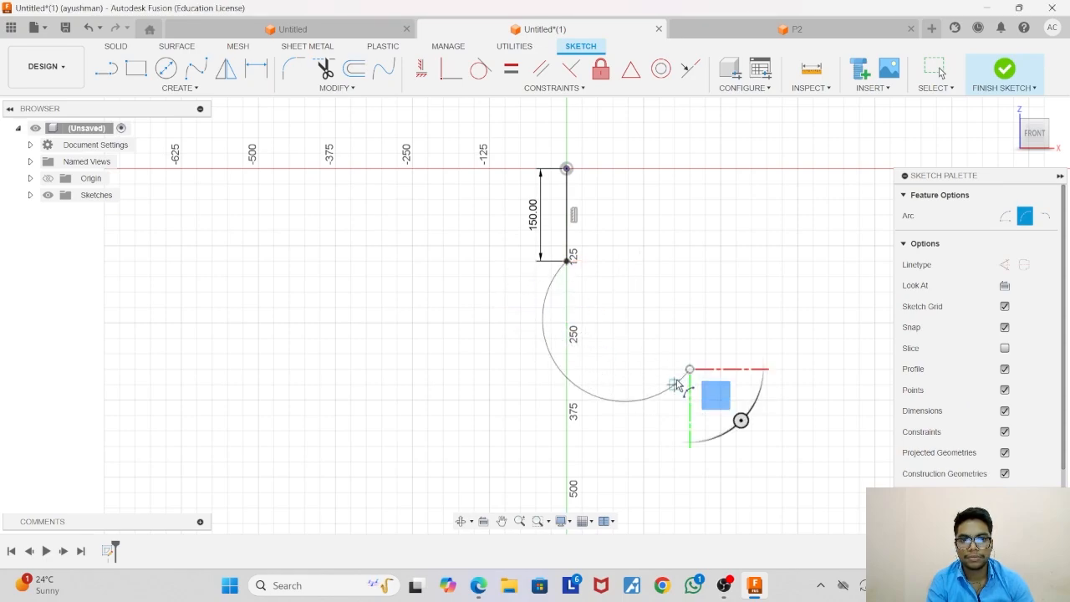
pyautogui.press('Escape')
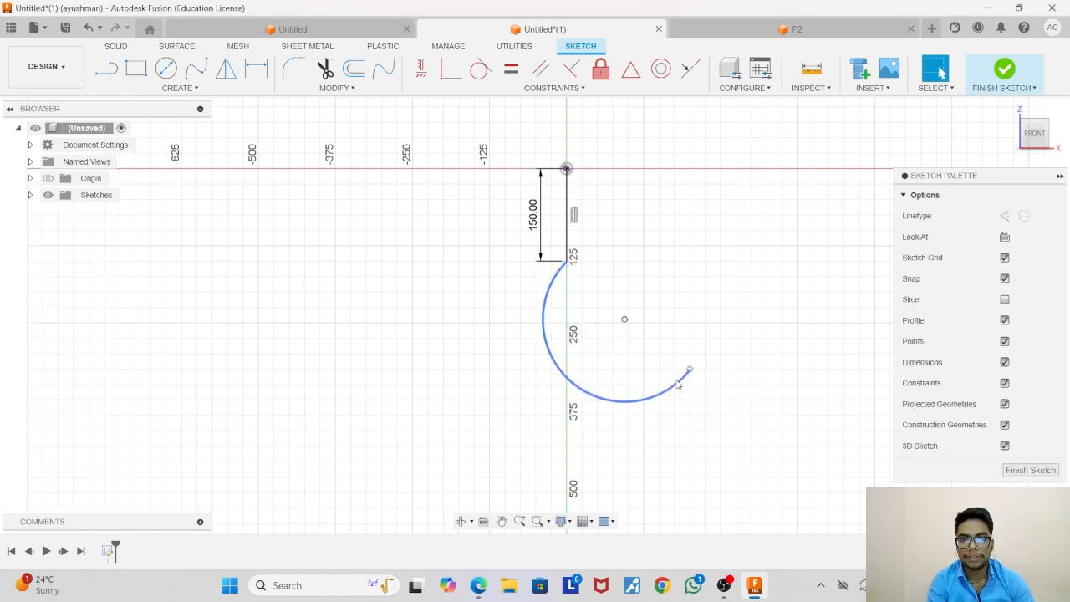
# Draw a horizontal line 150 mm long to the right from the free end of the arc.
pyautogui.click(115, 68)
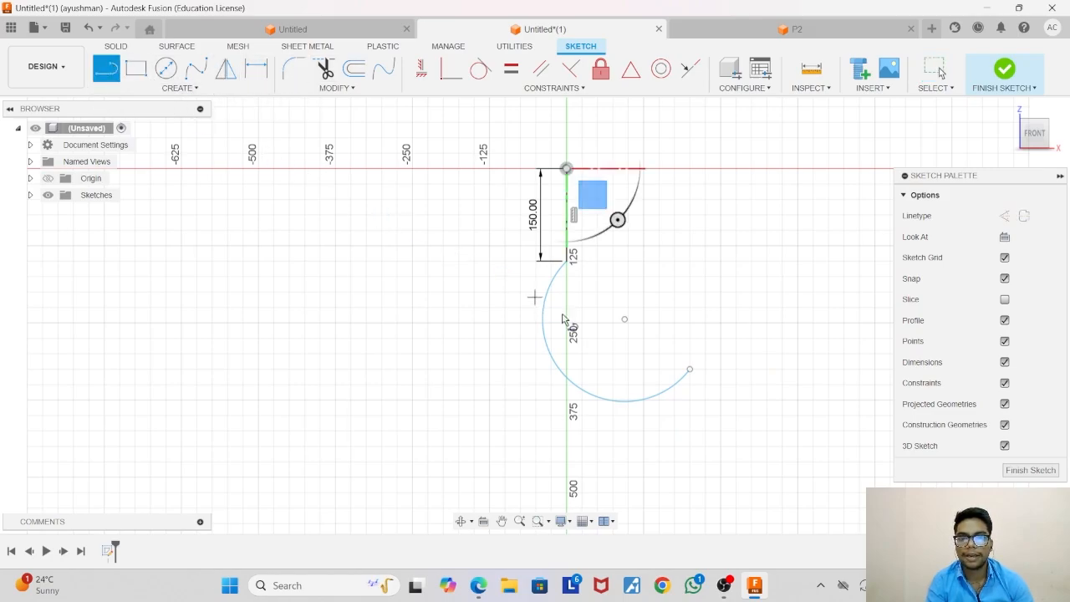
pyautogui.click(690, 369)
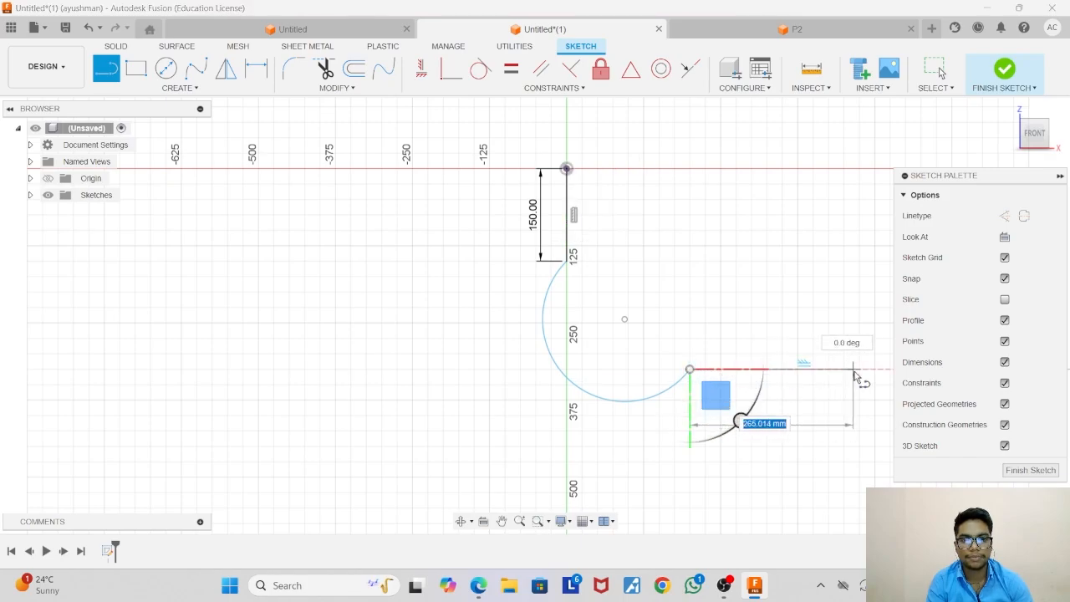
pyautogui.press('BackSpace')
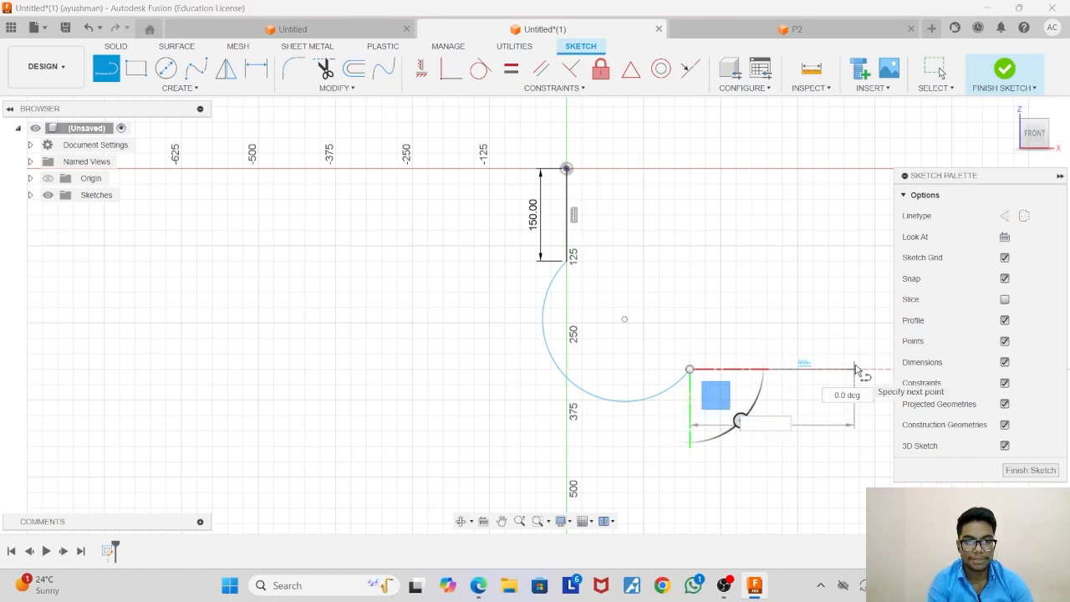
pyautogui.write('15')
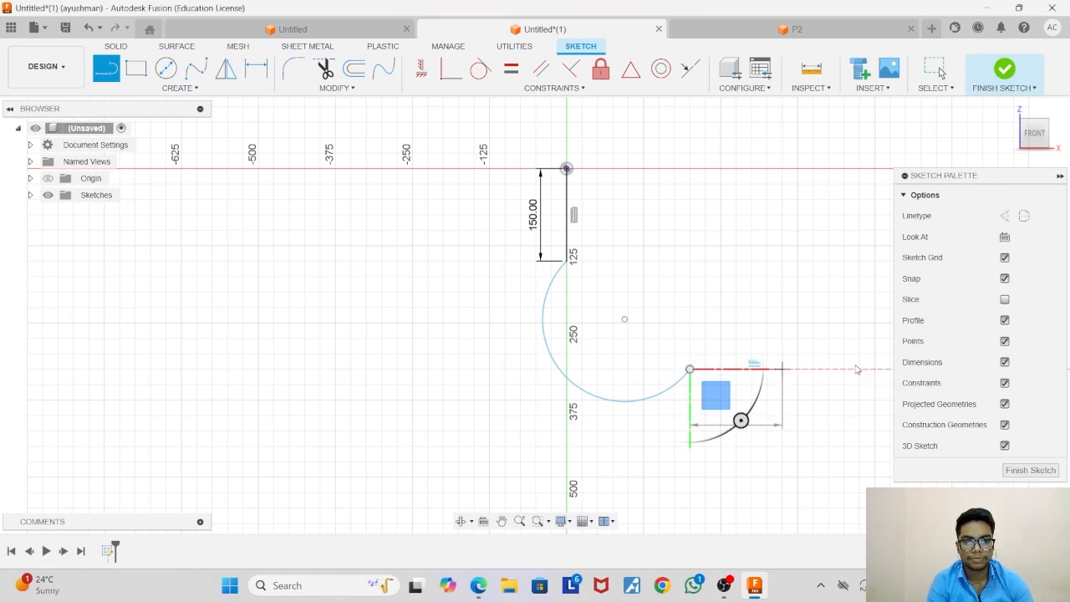
pyautogui.press('Return')
pyautogui.scroll(-1, 749, 302)
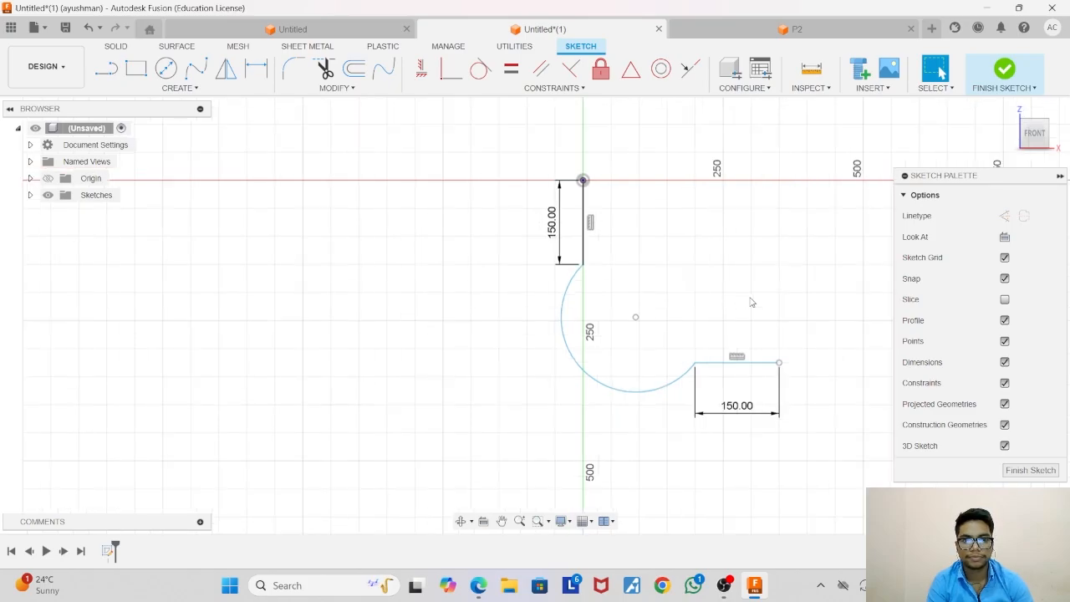
# Hide the sketch dimensions and constraints, and make the arc tangent to the vertical line.
pyautogui.click(1005, 361)
pyautogui.click(1005, 383)
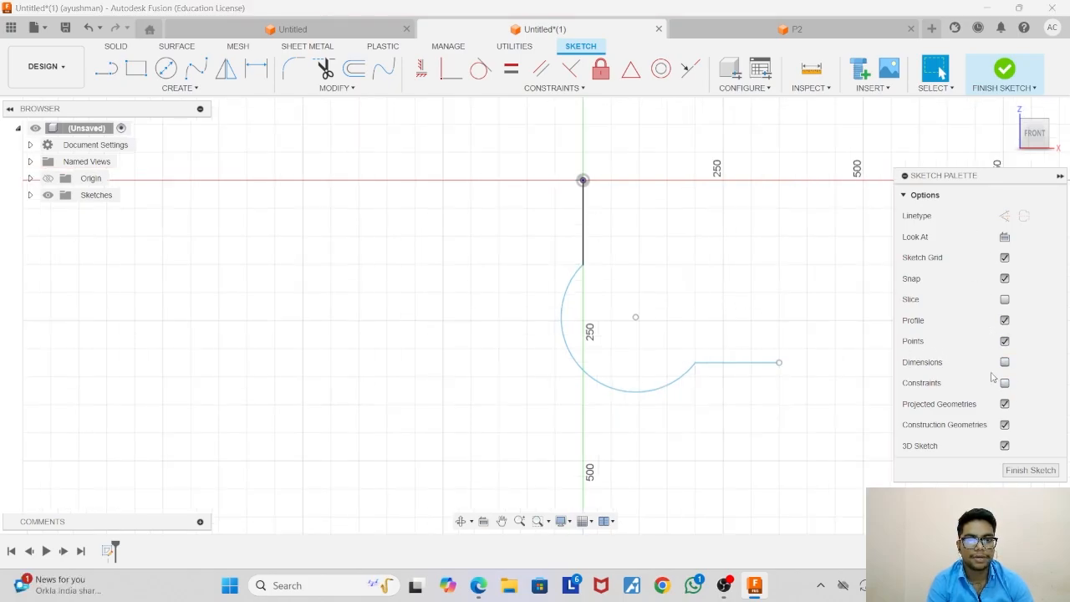
pyautogui.click(485, 73)
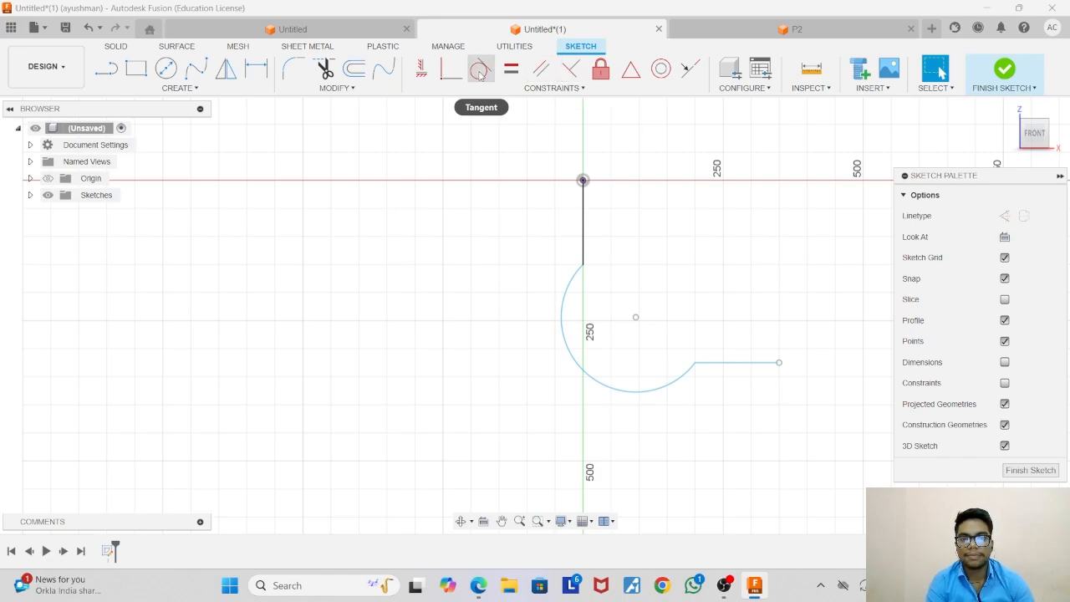
pyautogui.click(480, 73)
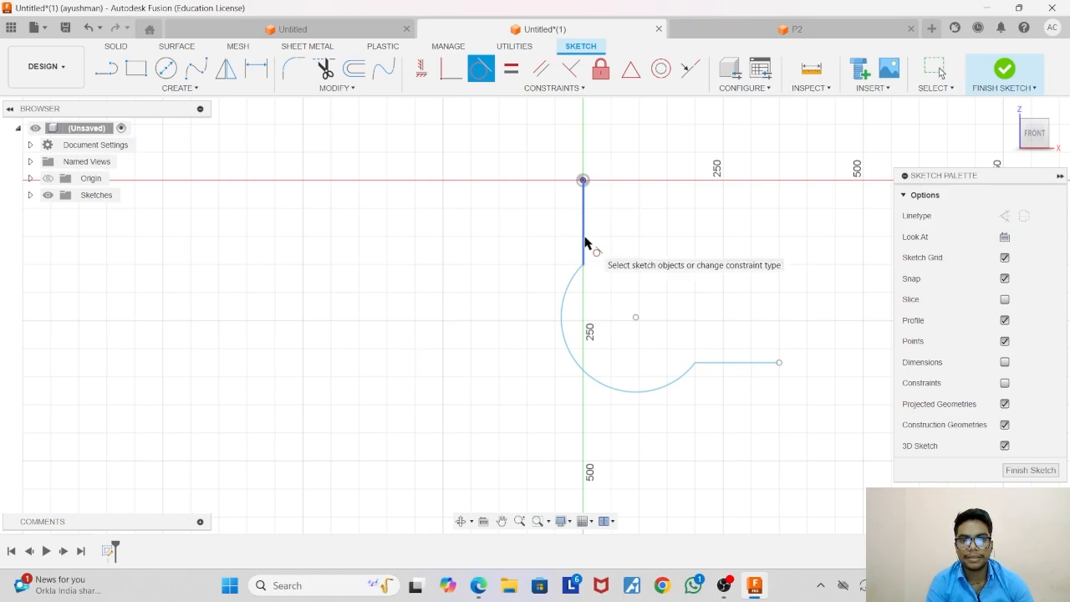
pyautogui.click(585, 241)
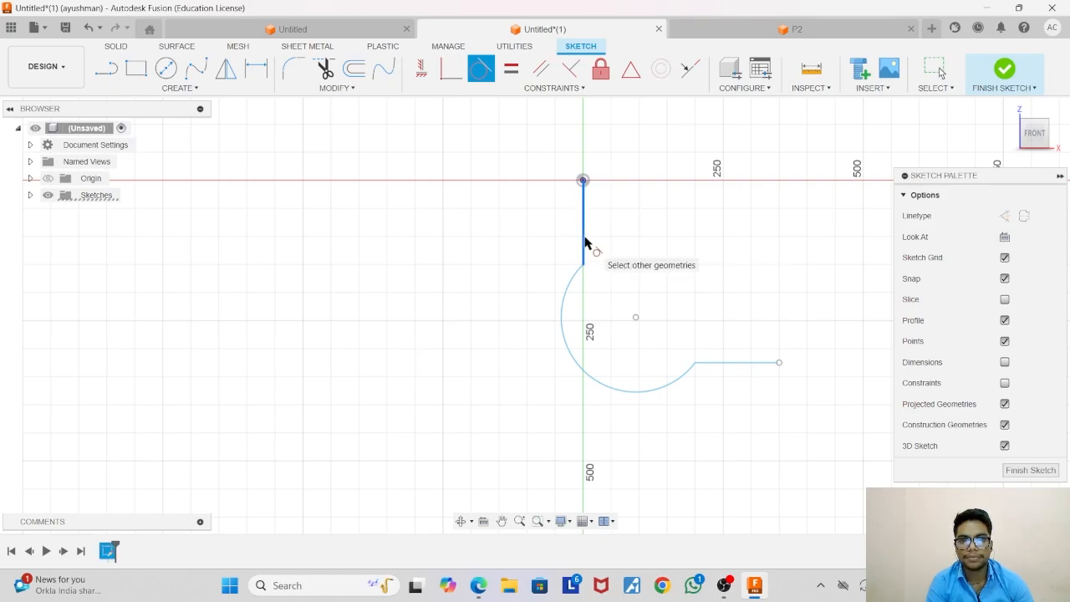
pyautogui.click(567, 291)
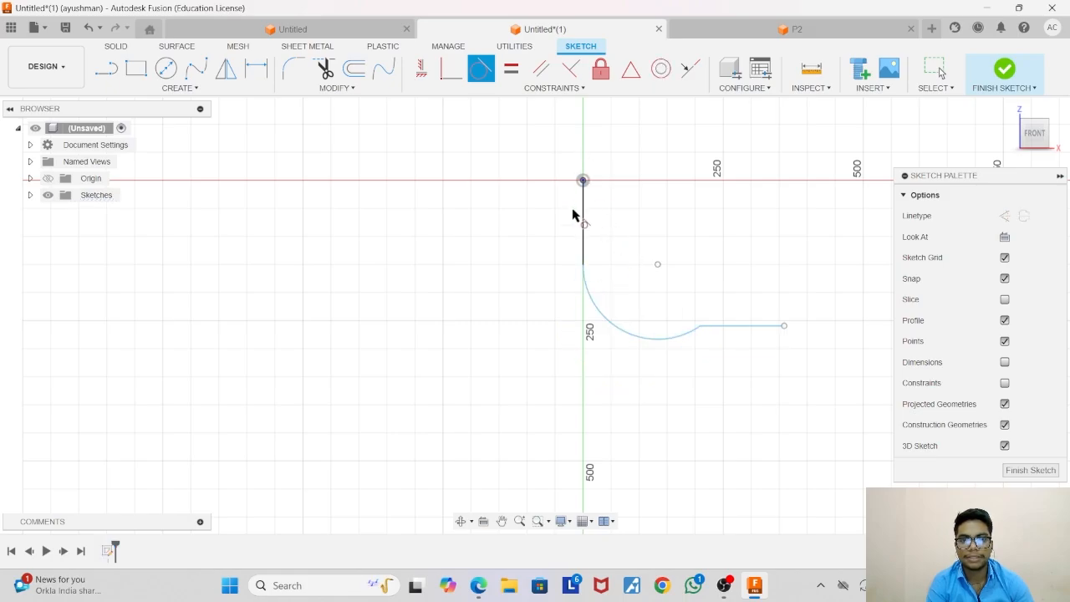
# Apply a Tangent constraint between the horizontal line and the arc.
pyautogui.click(481, 74)
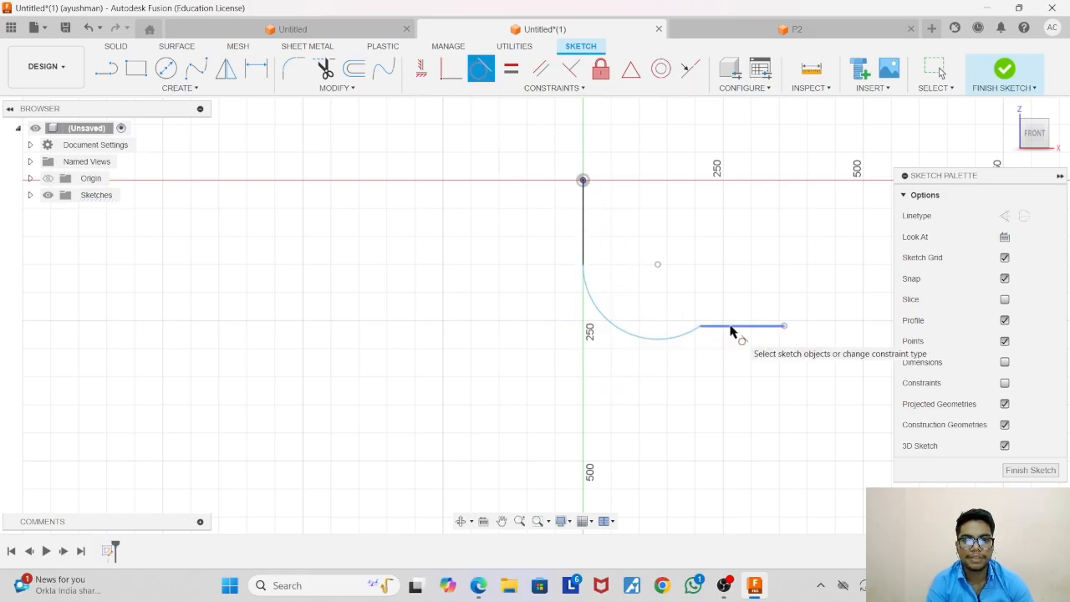
pyautogui.click(730, 327)
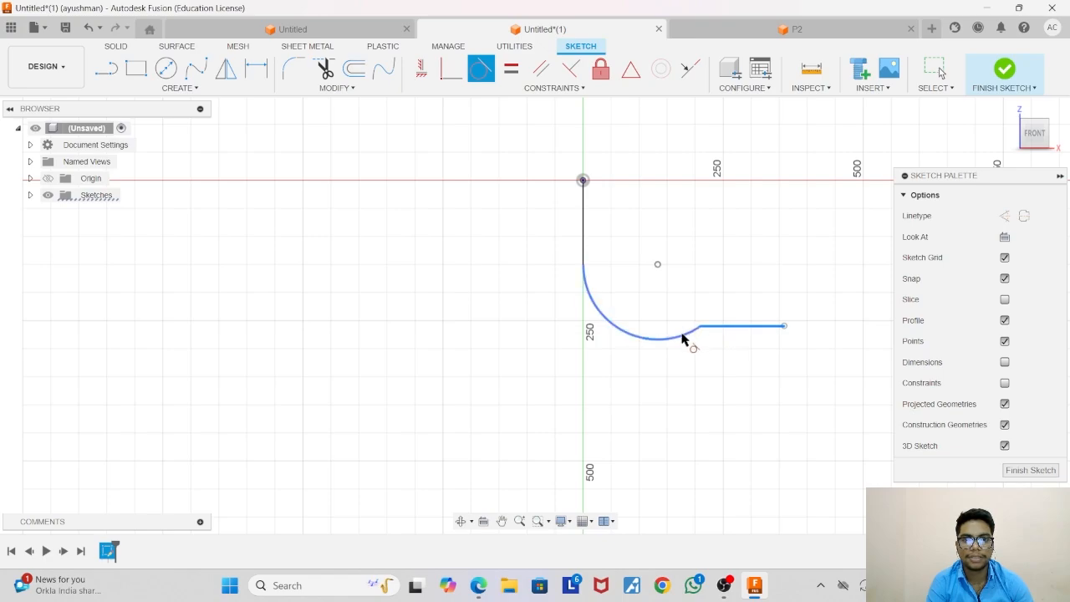
pyautogui.click(682, 338)
pyautogui.scroll(-1, 724, 257)
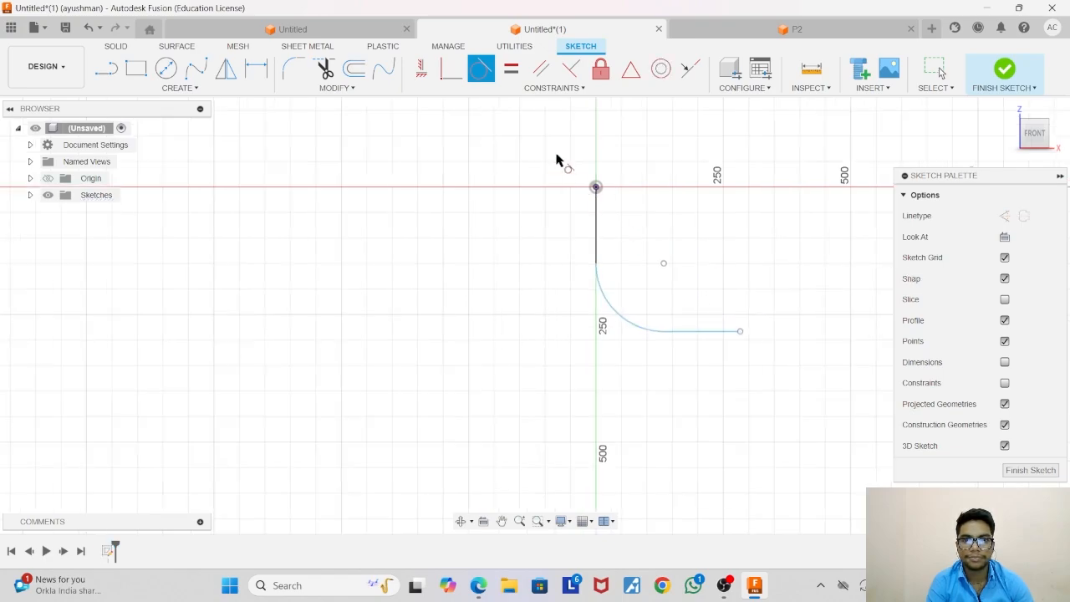
pyautogui.press('Escape')
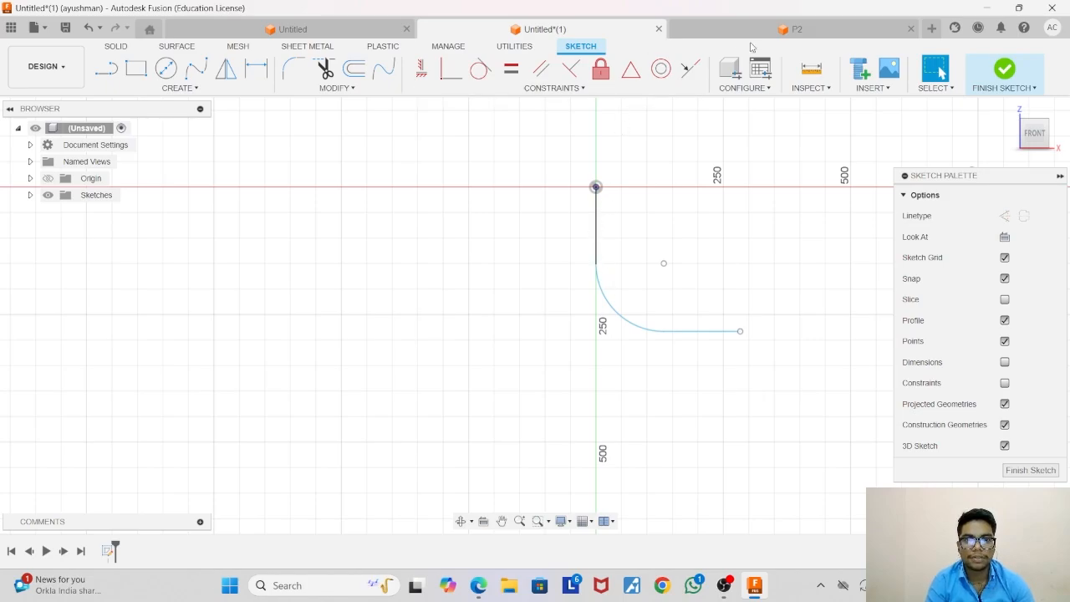
# Check the P2 reference model, and dimension the path arc's radius to 260 mm.
pyautogui.click(798, 31)
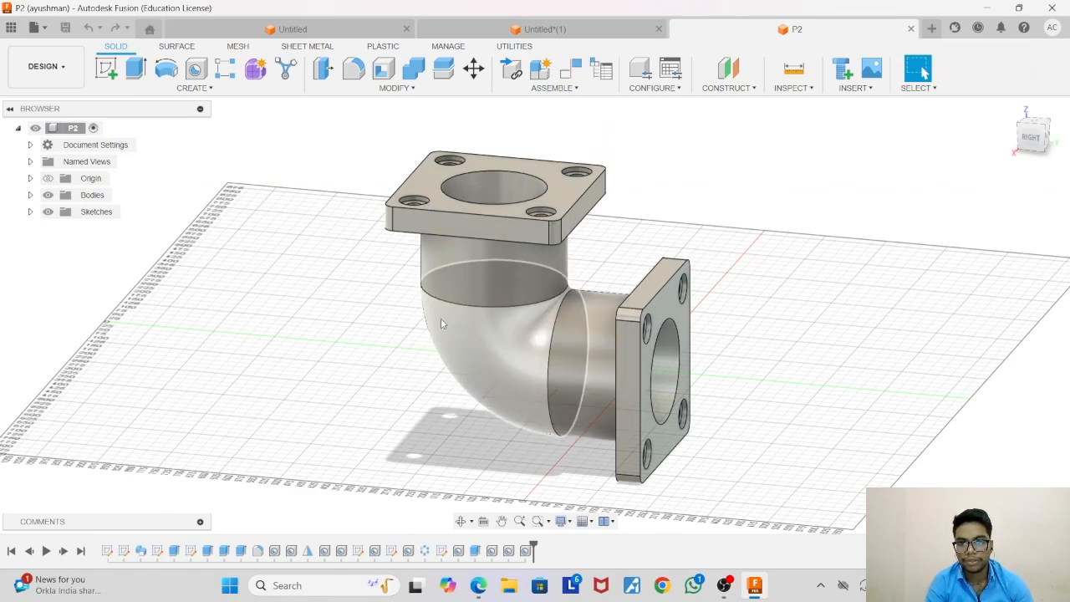
pyautogui.click(558, 31)
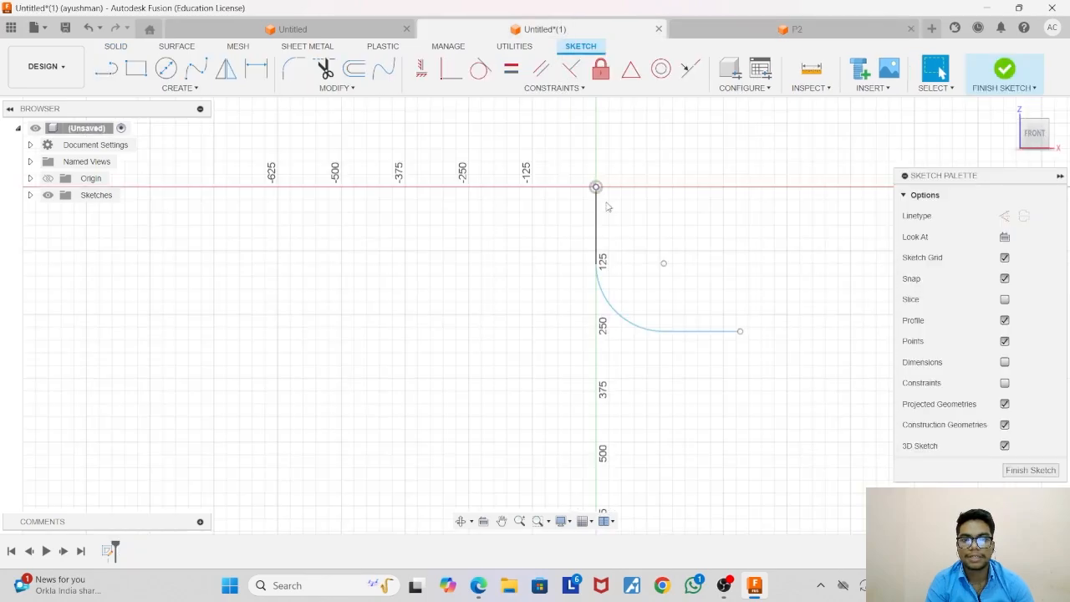
pyautogui.click(258, 69)
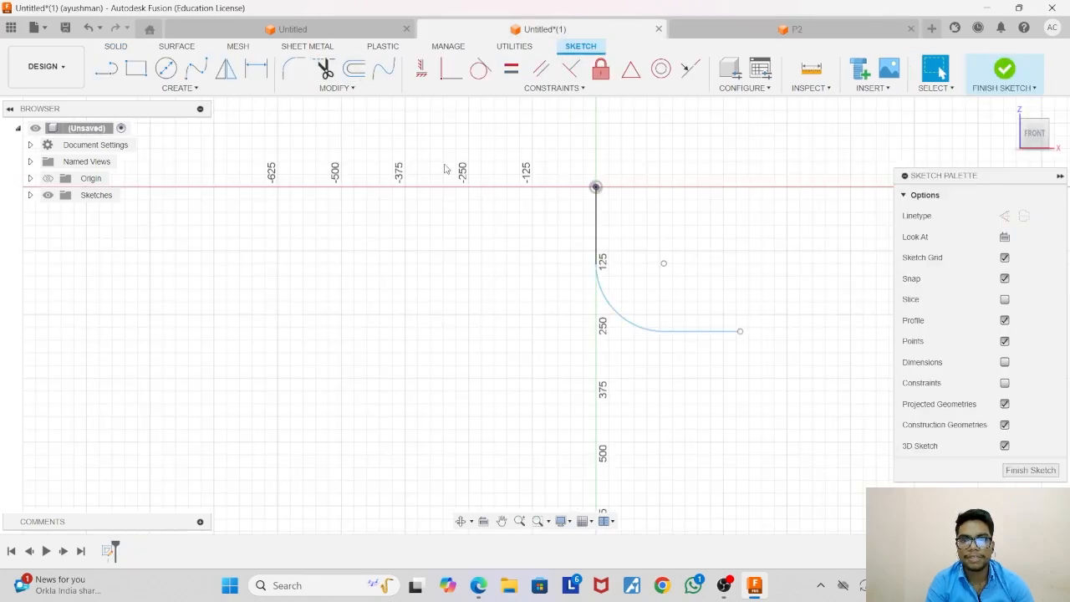
pyautogui.click(609, 304)
pyautogui.click(257, 69)
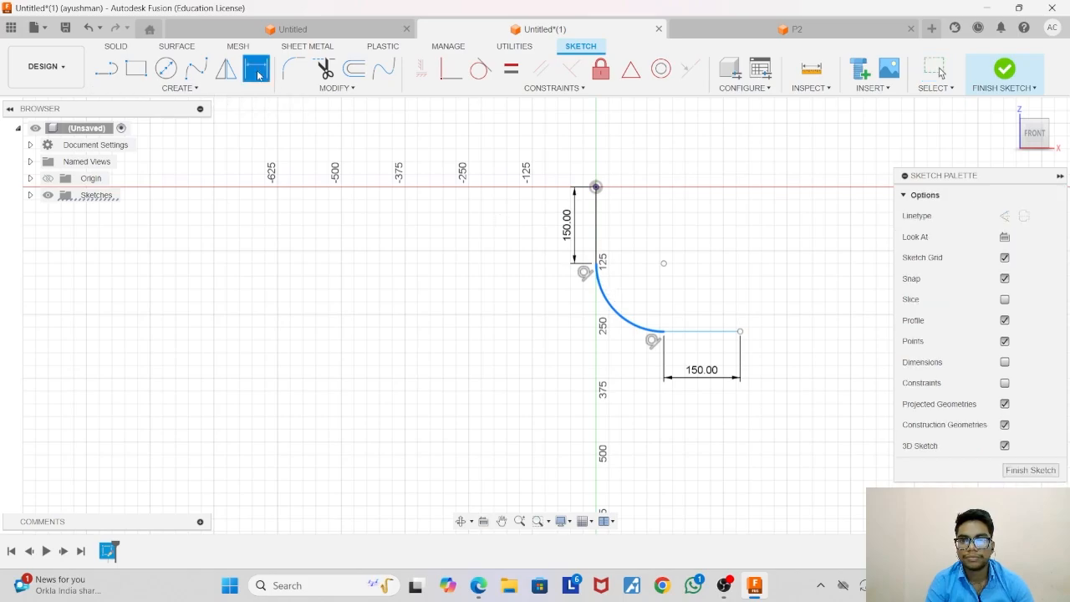
pyautogui.click(605, 298)
pyautogui.click(645, 301)
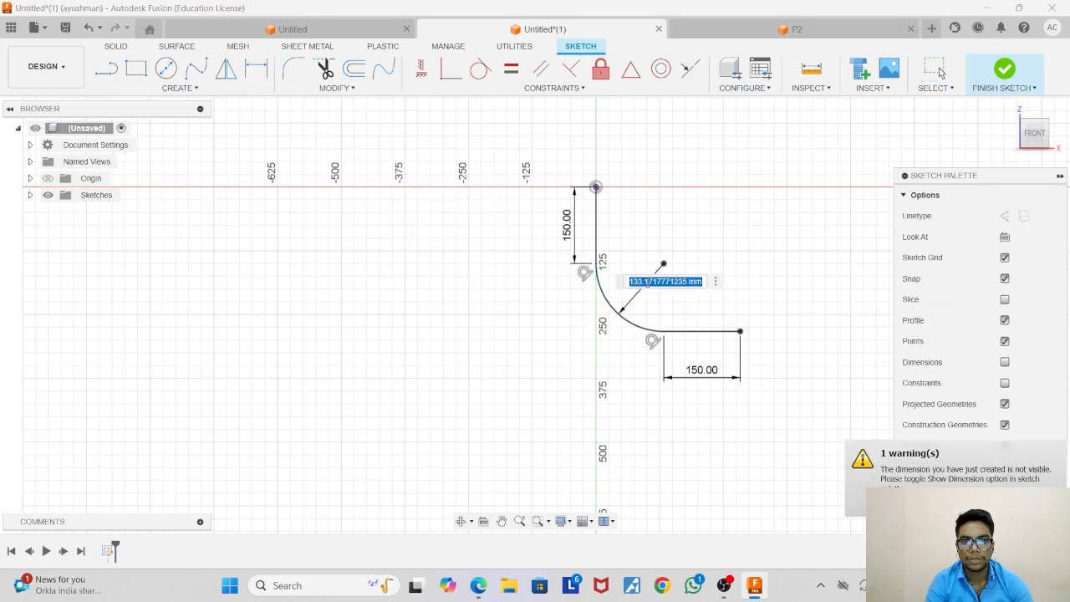
pyautogui.write('26')
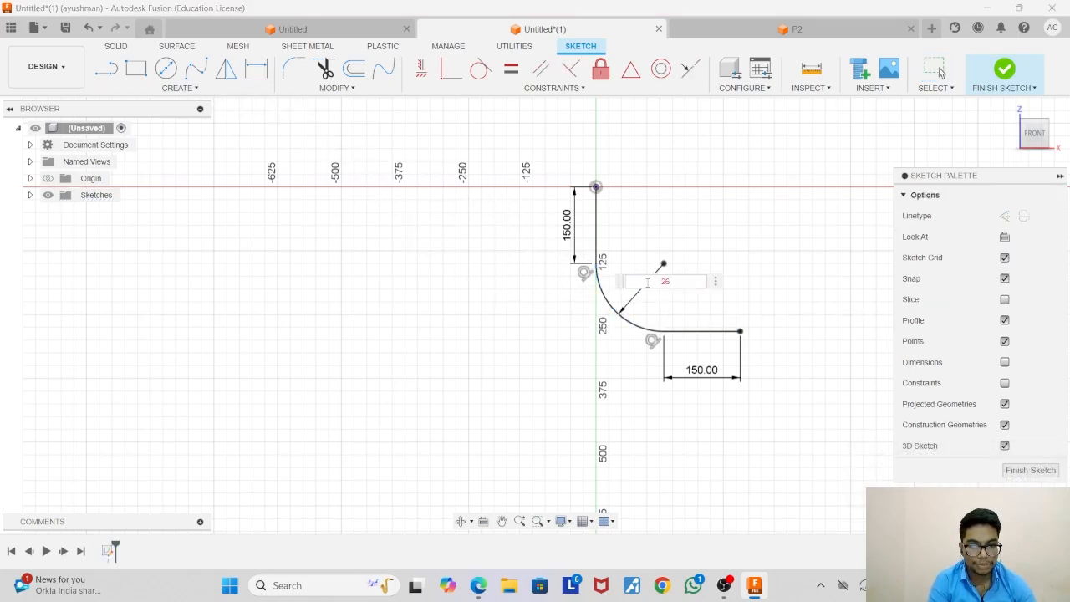
pyautogui.write('0')
pyautogui.press('Return')
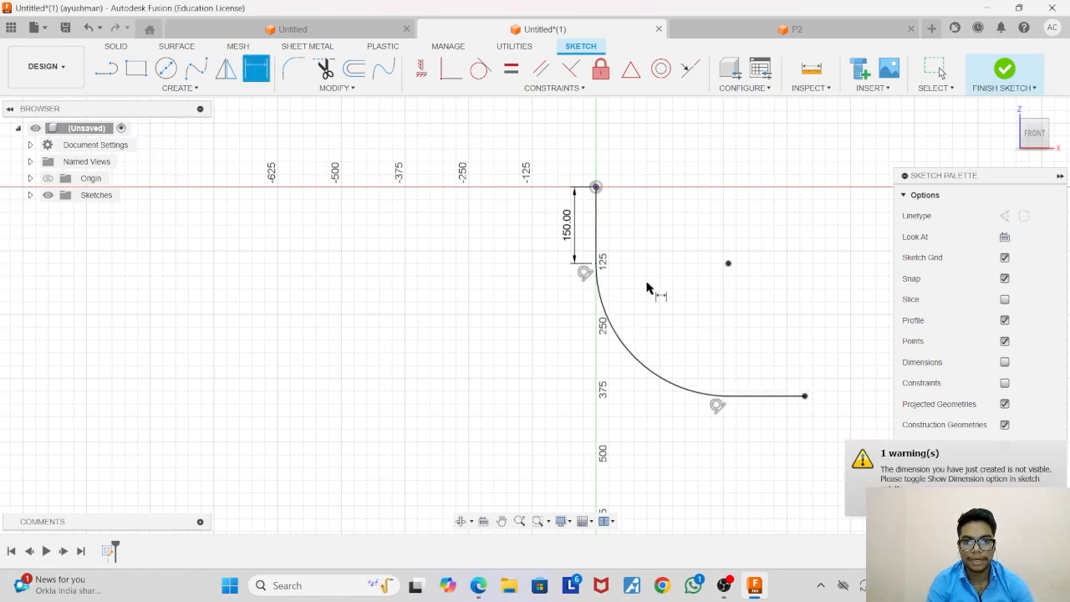
pyautogui.scroll(-1, 648, 289)
pyautogui.scroll(1, 647, 288)
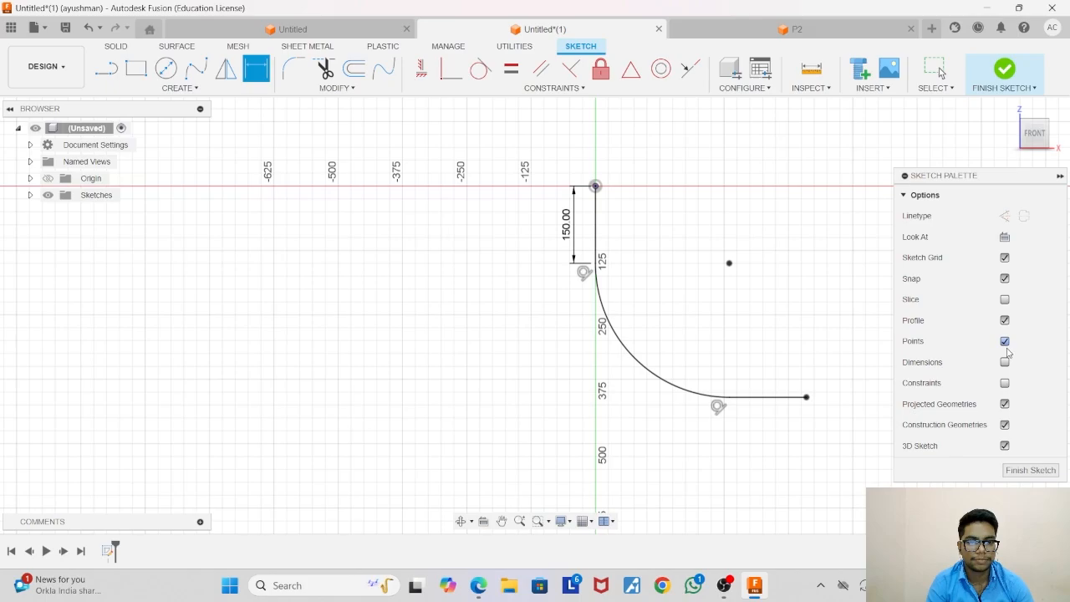
pyautogui.press('Escape')
# Finish the path sketch and start a new sketch on the horizontal XY origin plane.
pyautogui.click(1009, 112)
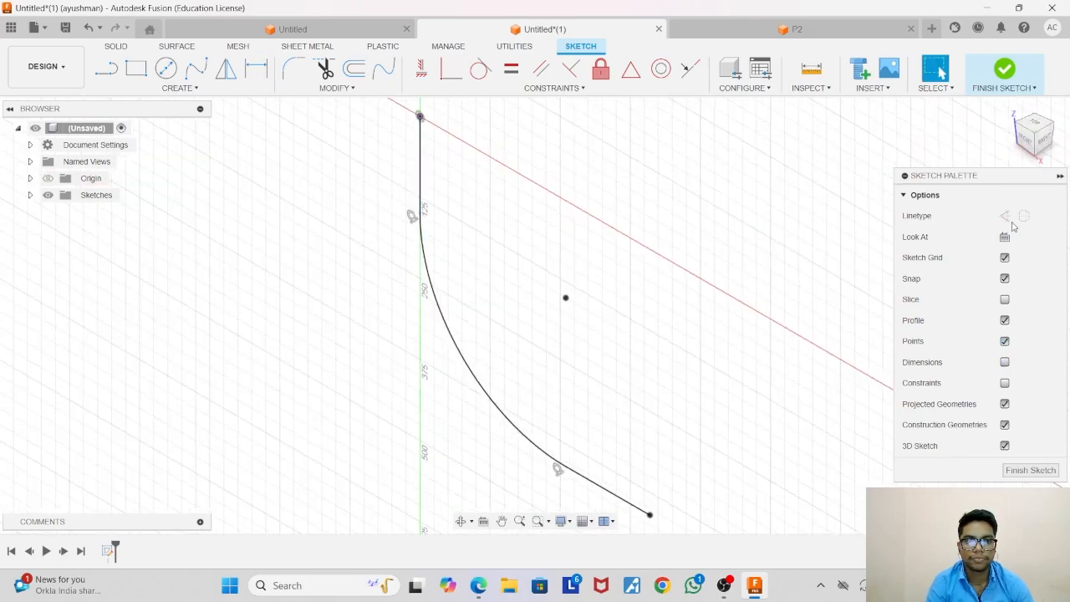
pyautogui.click(1034, 125)
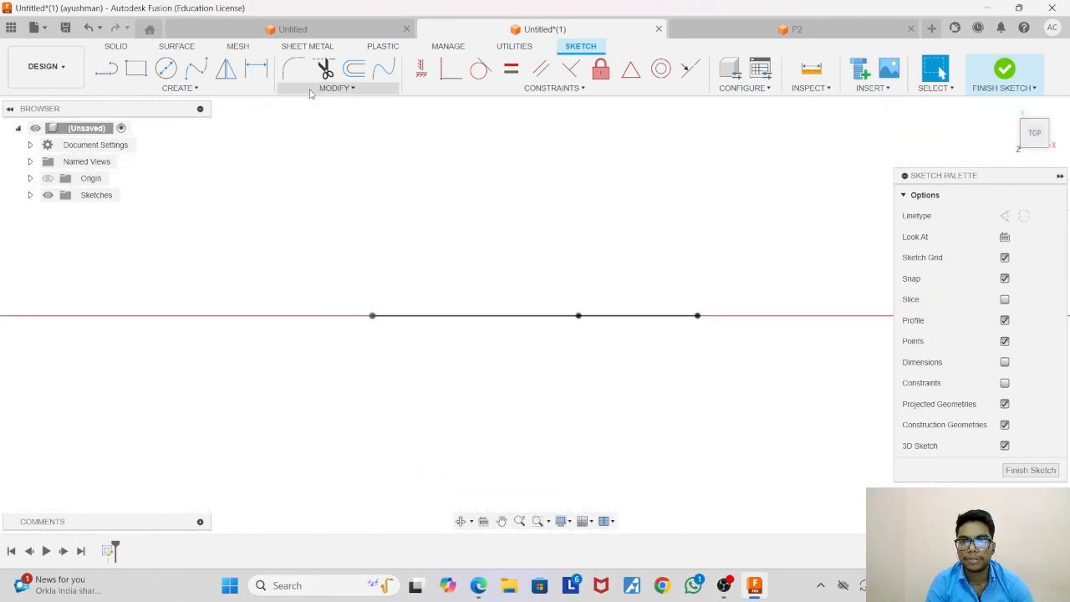
pyautogui.click(1004, 71)
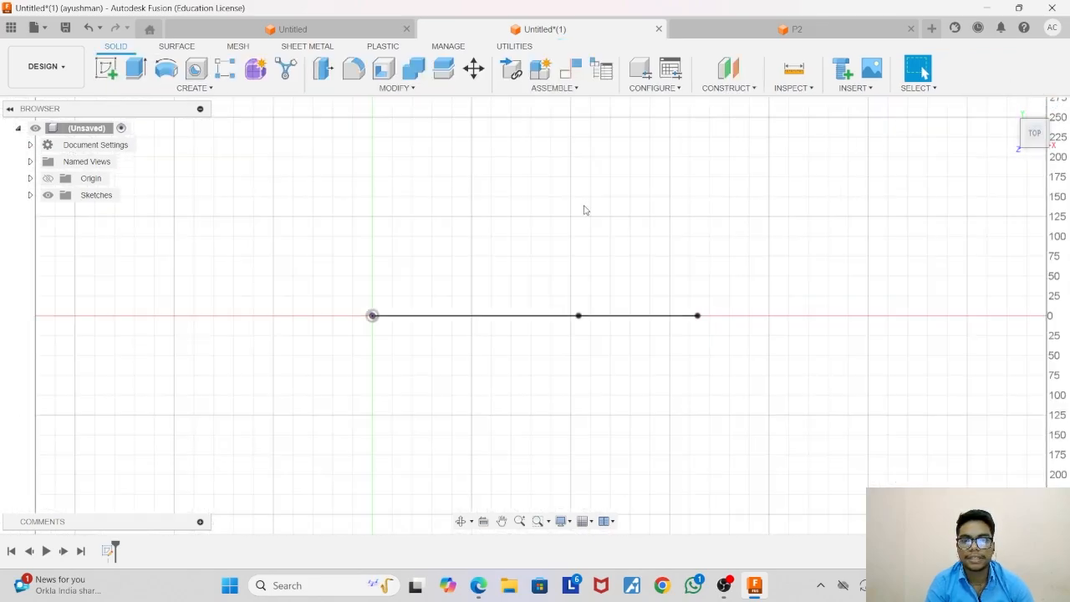
pyautogui.click(106, 68)
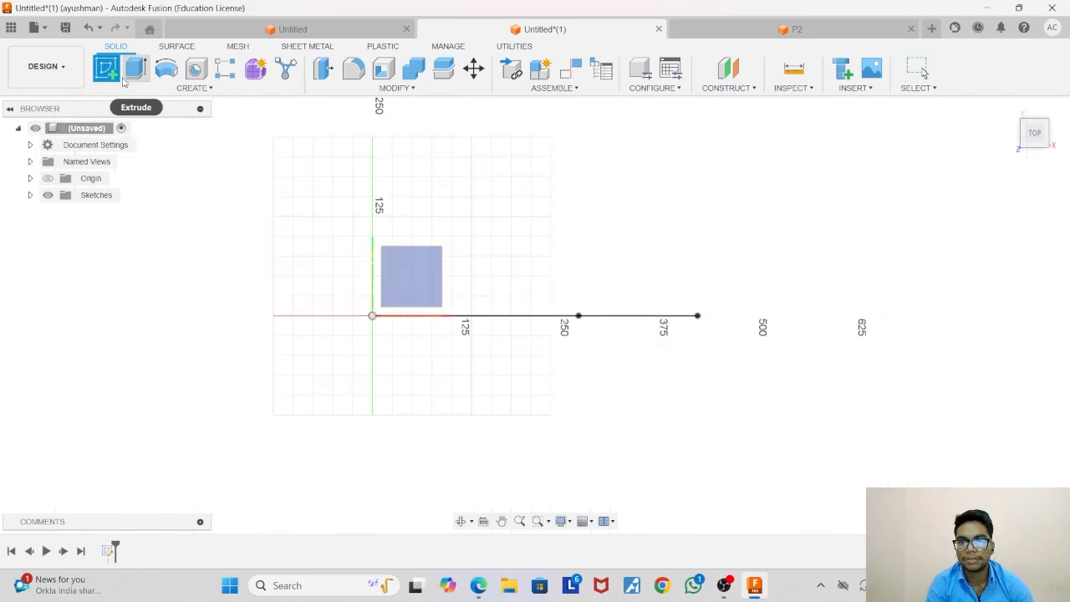
pyautogui.click(428, 275)
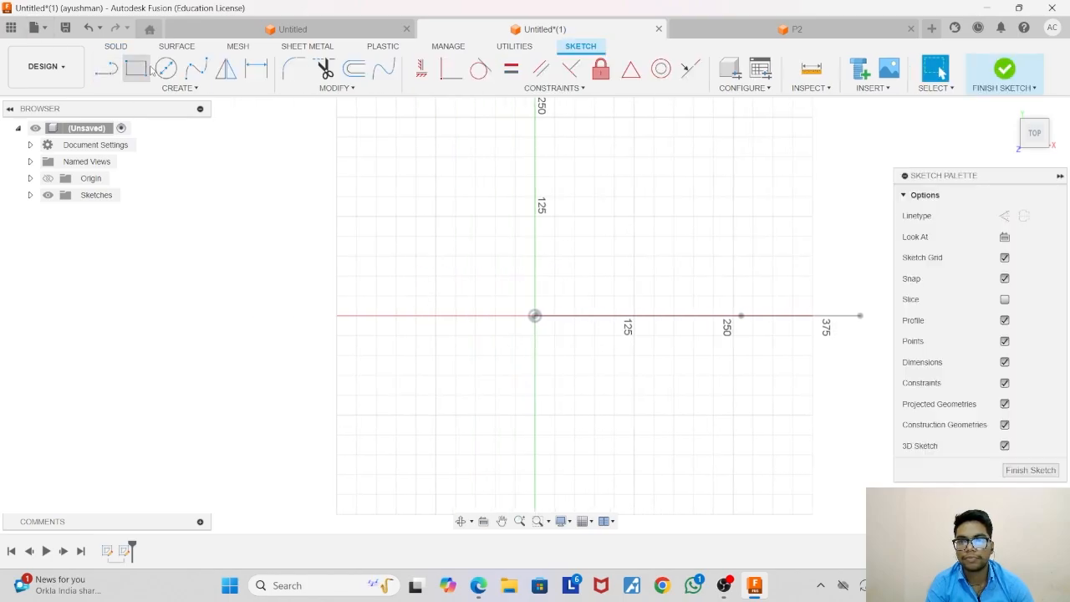
# Draw a 290 mm diameter circle centred on the origin.
pyautogui.click(166, 70)
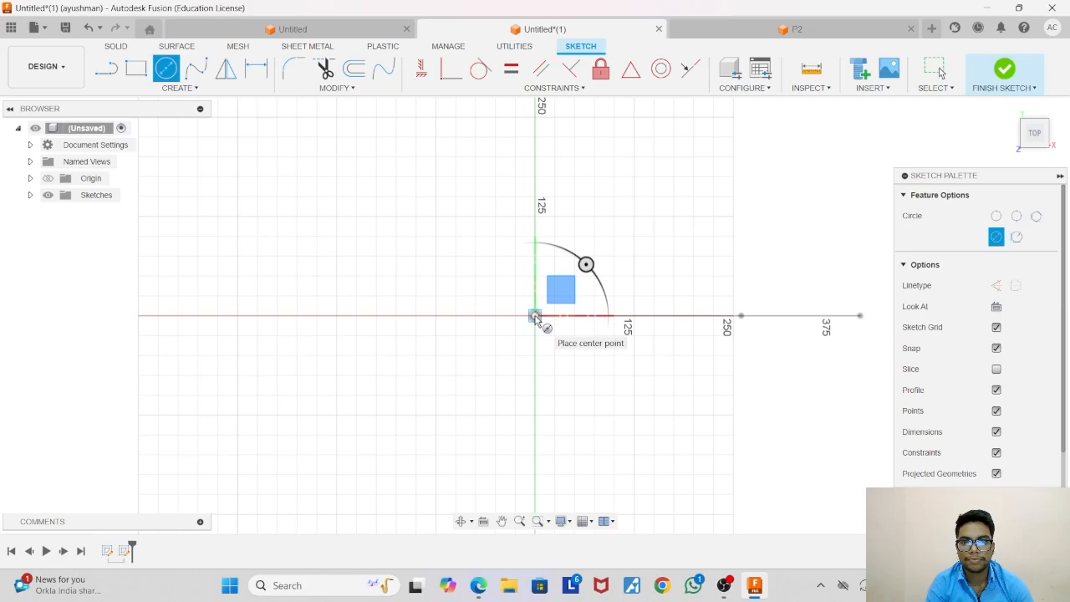
pyautogui.click(535, 316)
pyautogui.press('BackSpace')
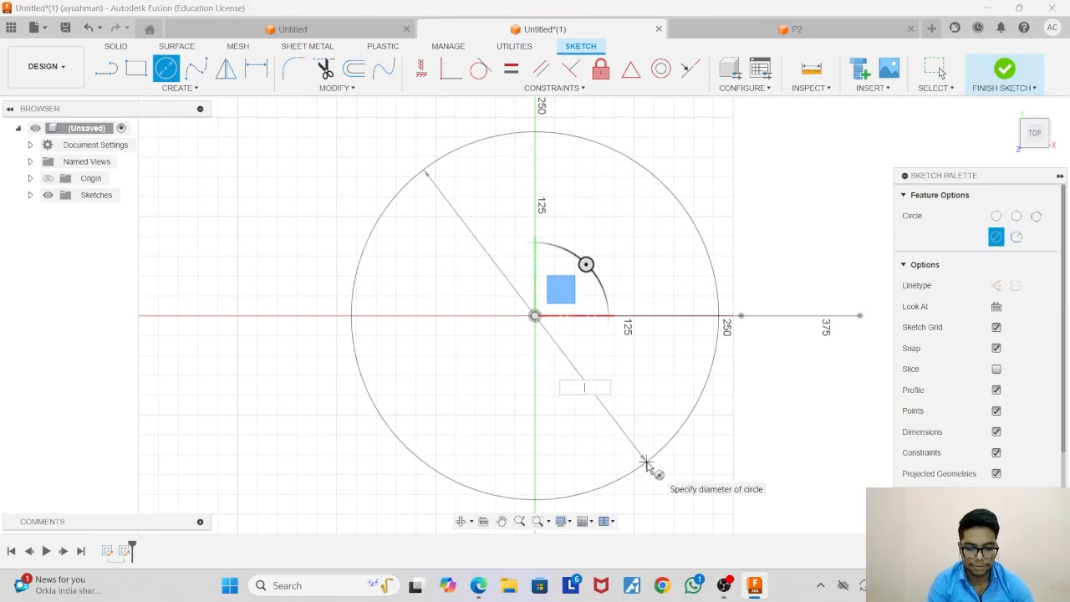
pyautogui.write('290')
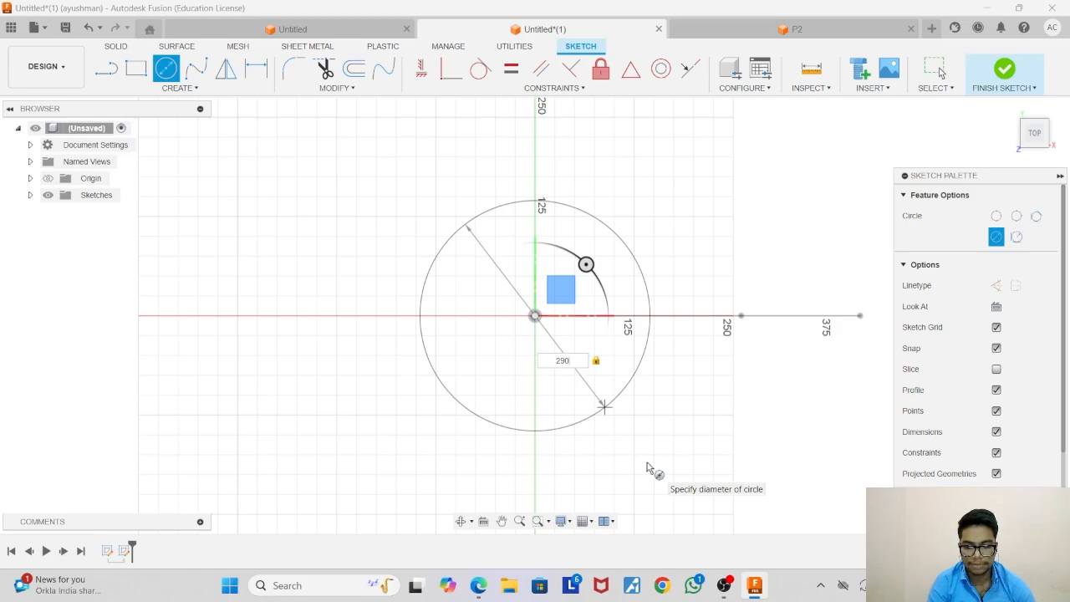
pyautogui.press('Return')
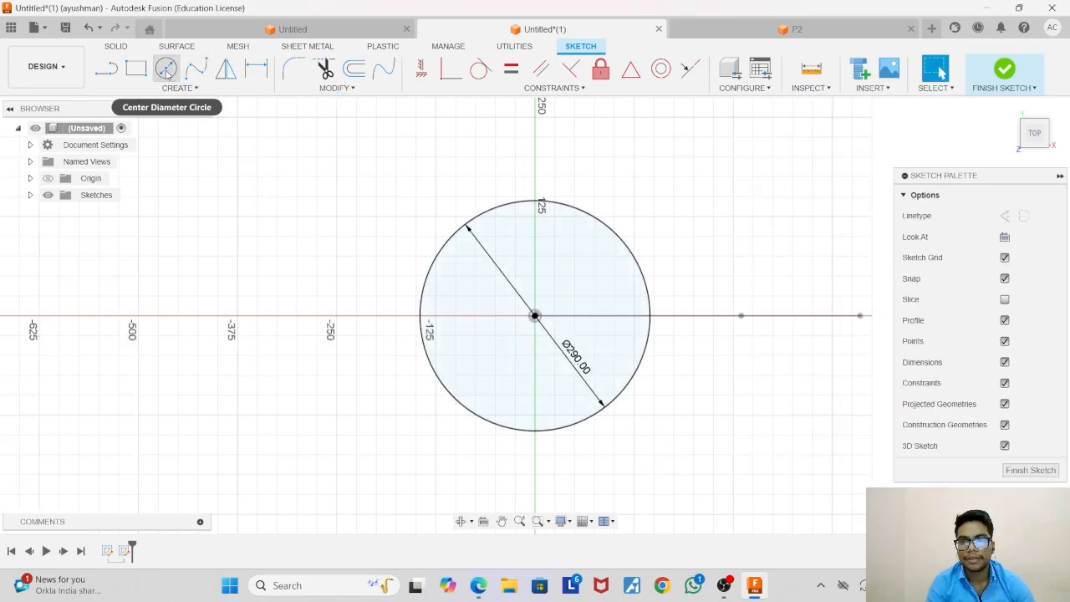
# Draw a concentric 210 mm diameter circle at the origin and finish the sketch with its dimensions hidden.
pyautogui.click(534, 316)
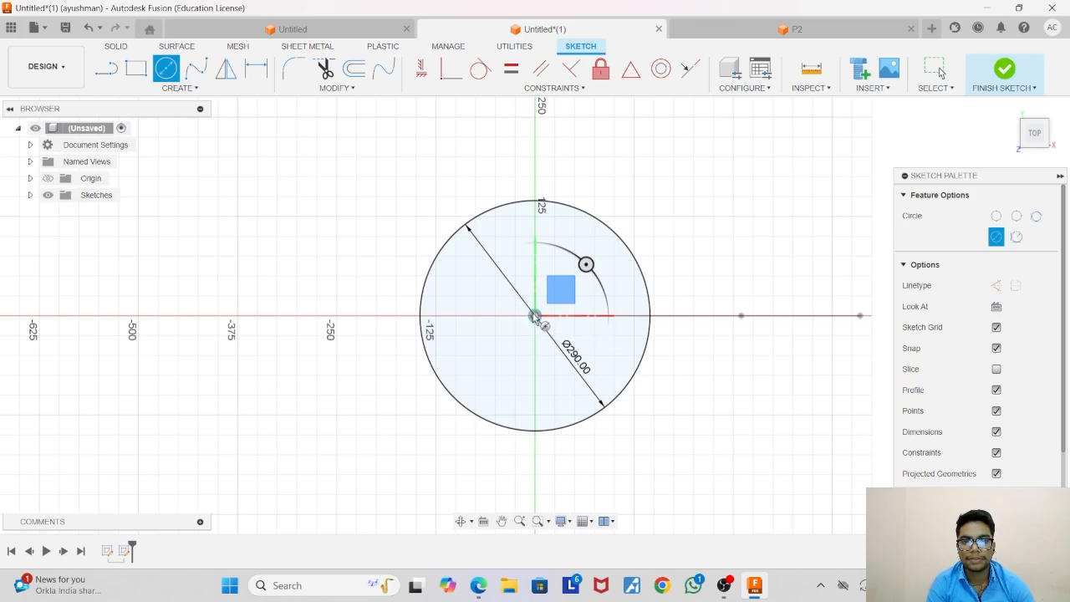
pyautogui.press('BackSpace')
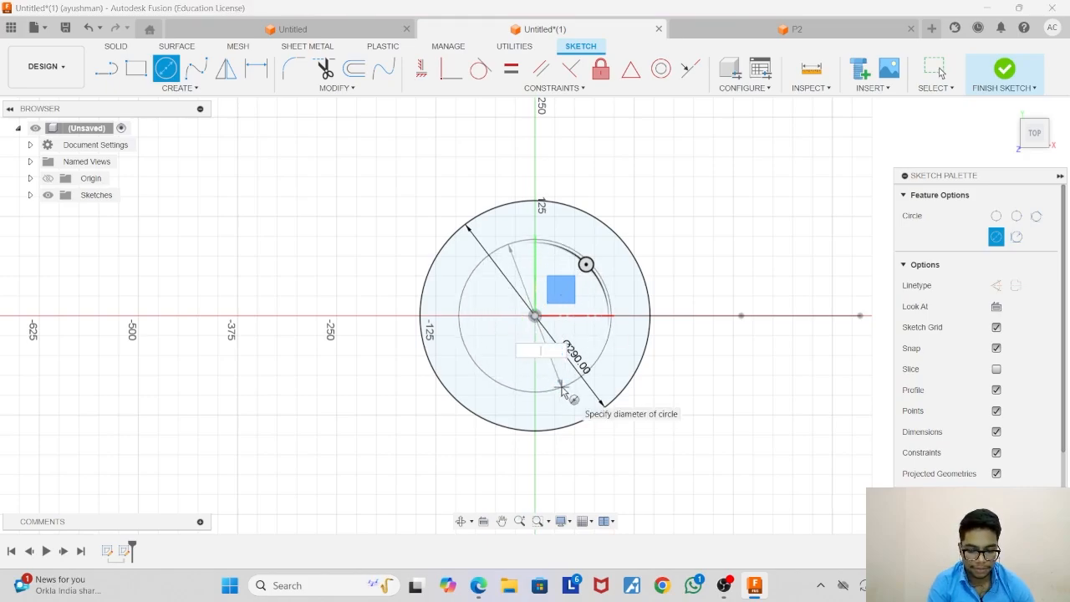
pyautogui.write('210')
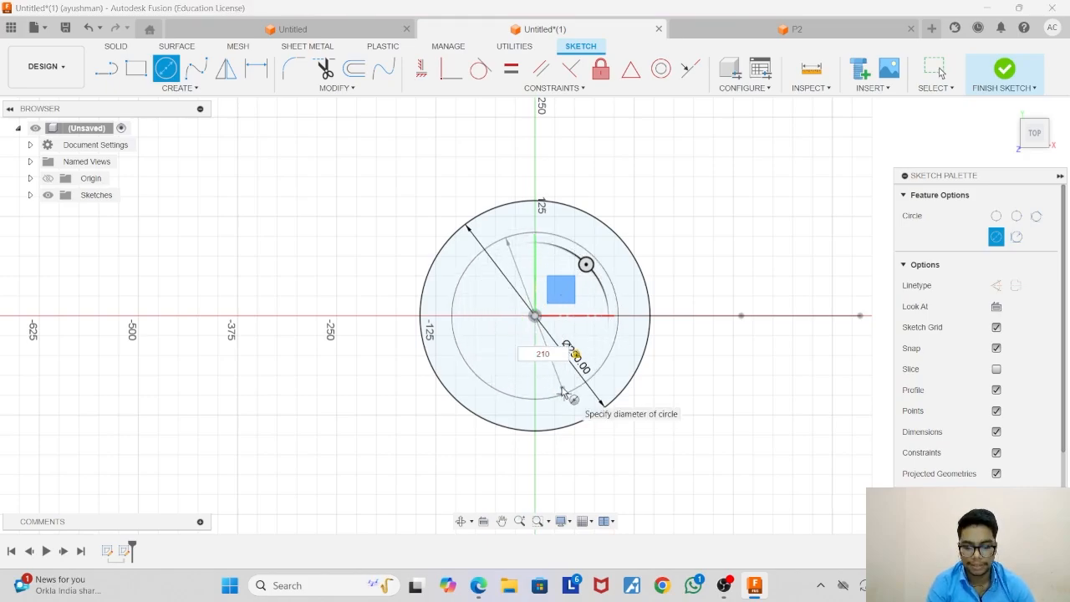
pyautogui.press('Return')
pyautogui.press('Escape')
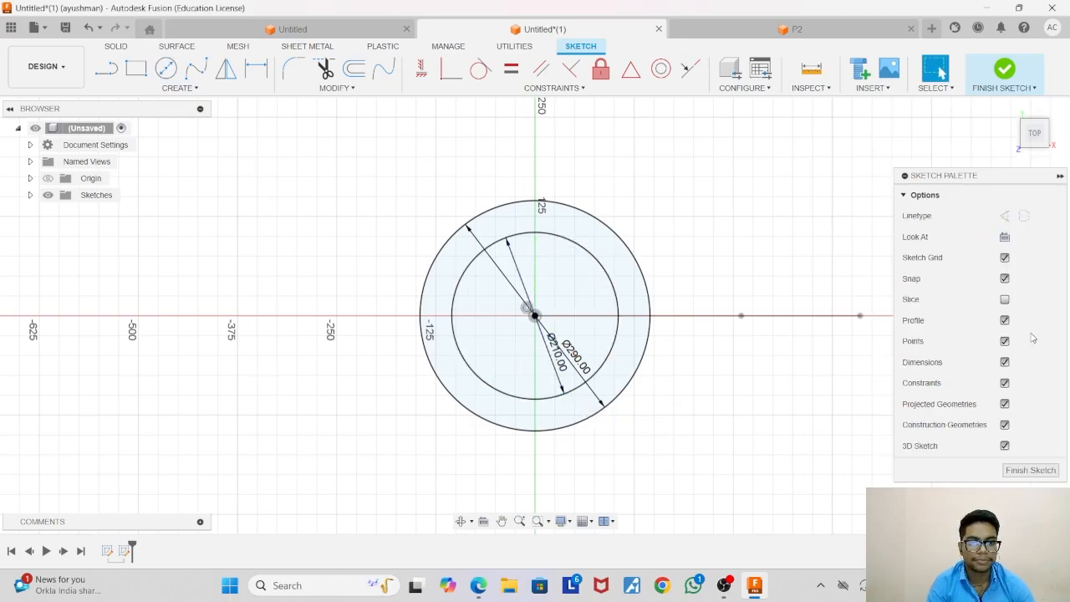
pyautogui.click(1005, 363)
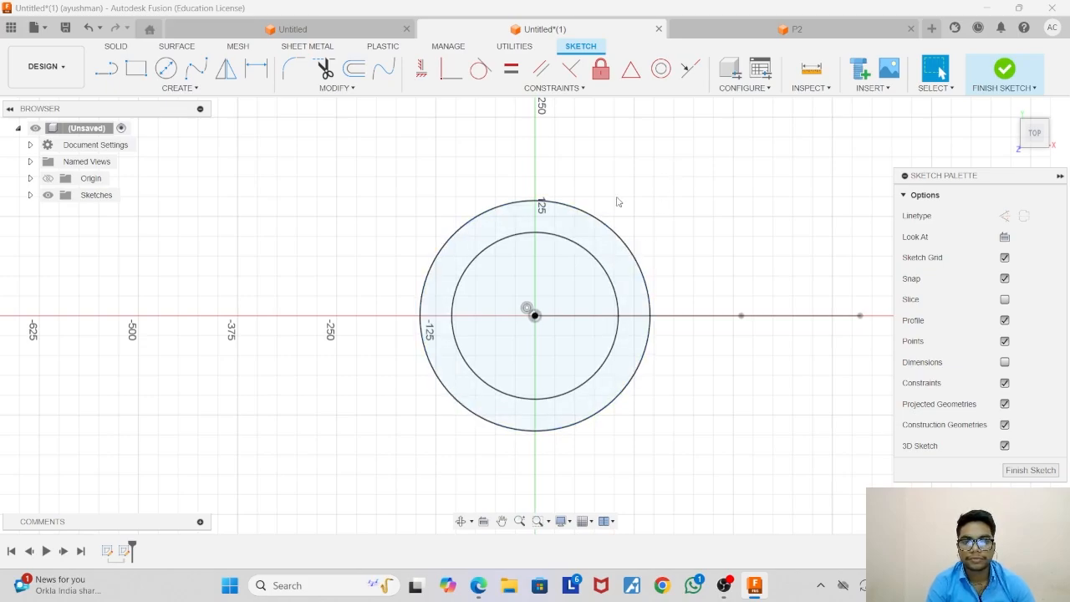
pyautogui.click(1007, 70)
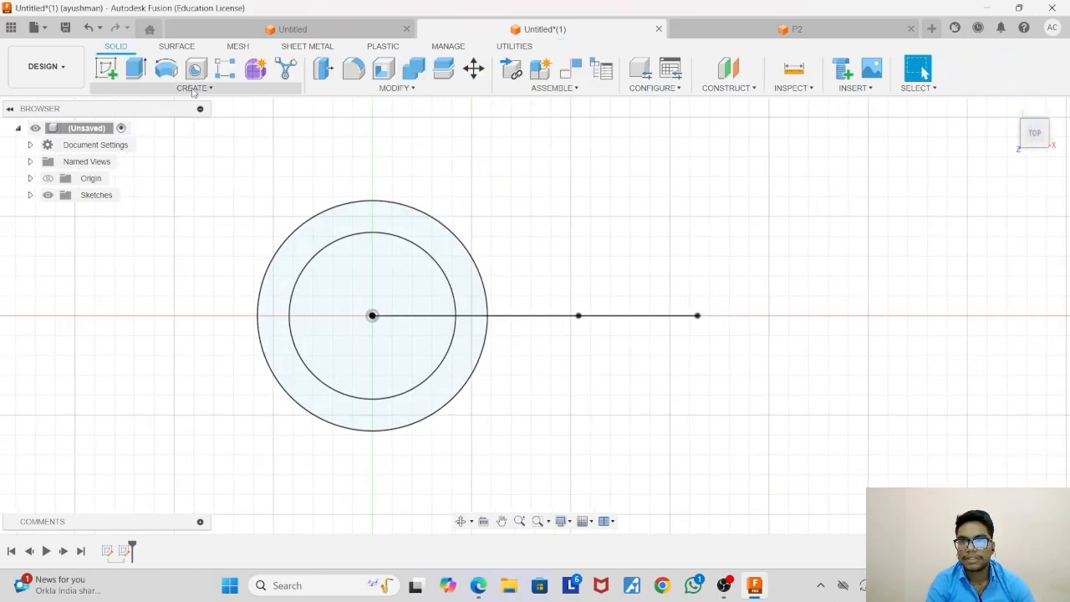
# Sweep the ring profile between the two circles along the line-arc-line path as a new body.
pyautogui.click(209, 89)
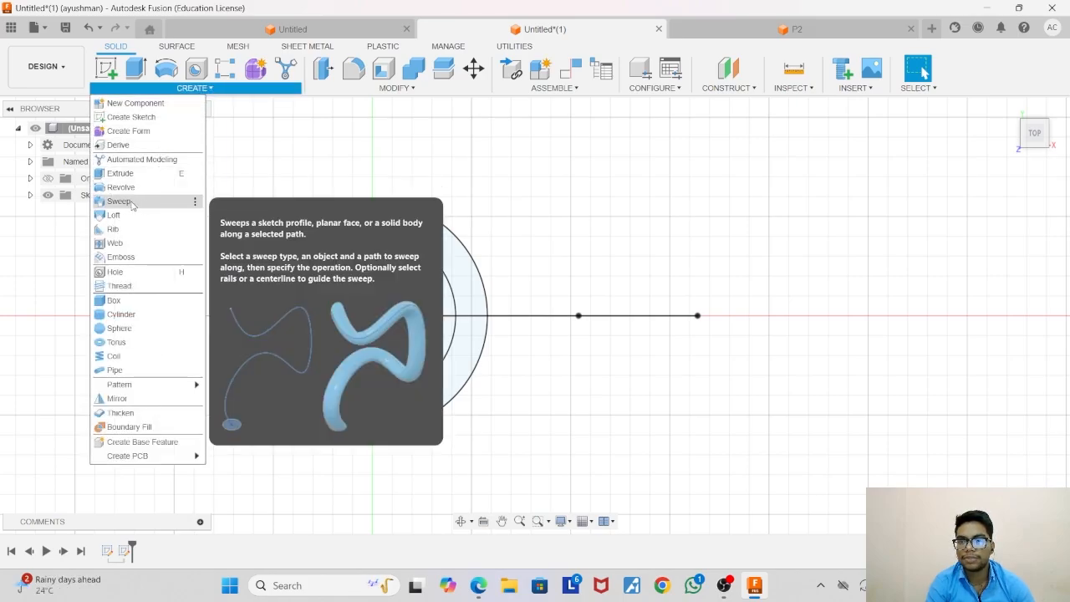
pyautogui.click(118, 202)
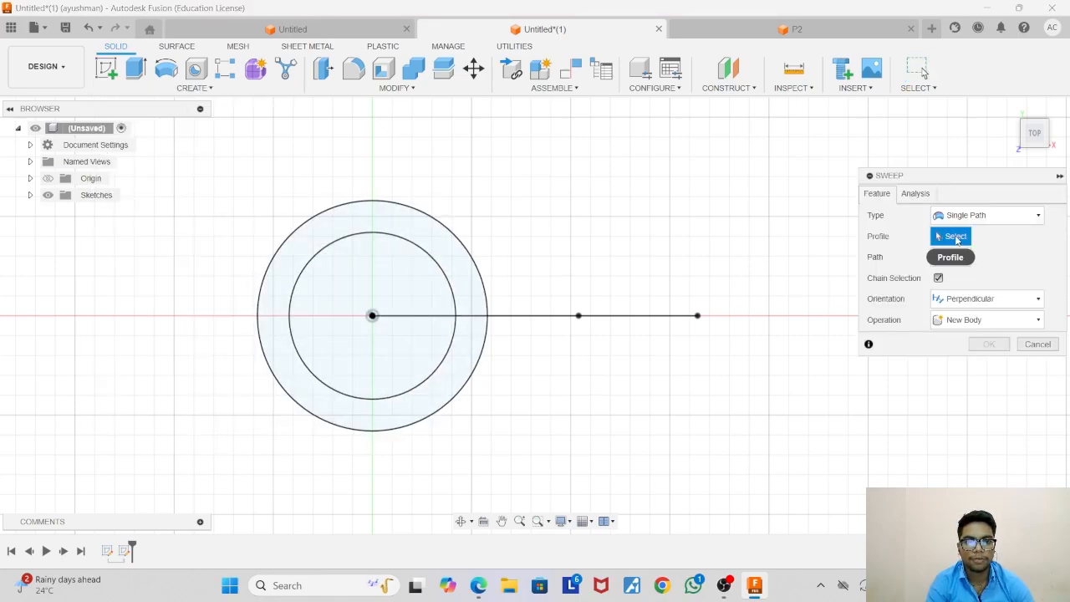
pyautogui.click(461, 270)
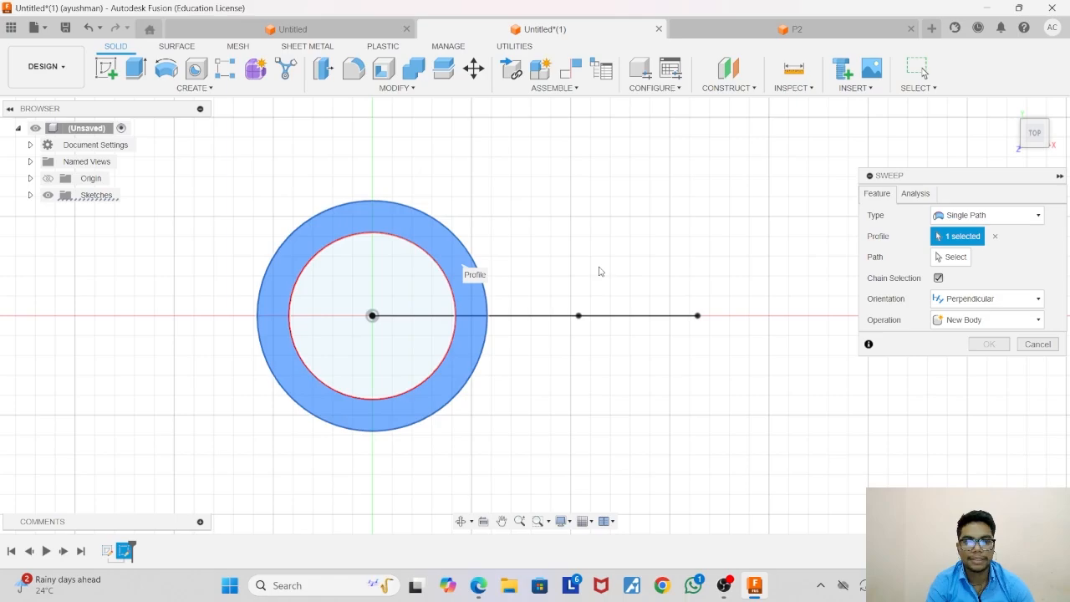
pyautogui.click(957, 258)
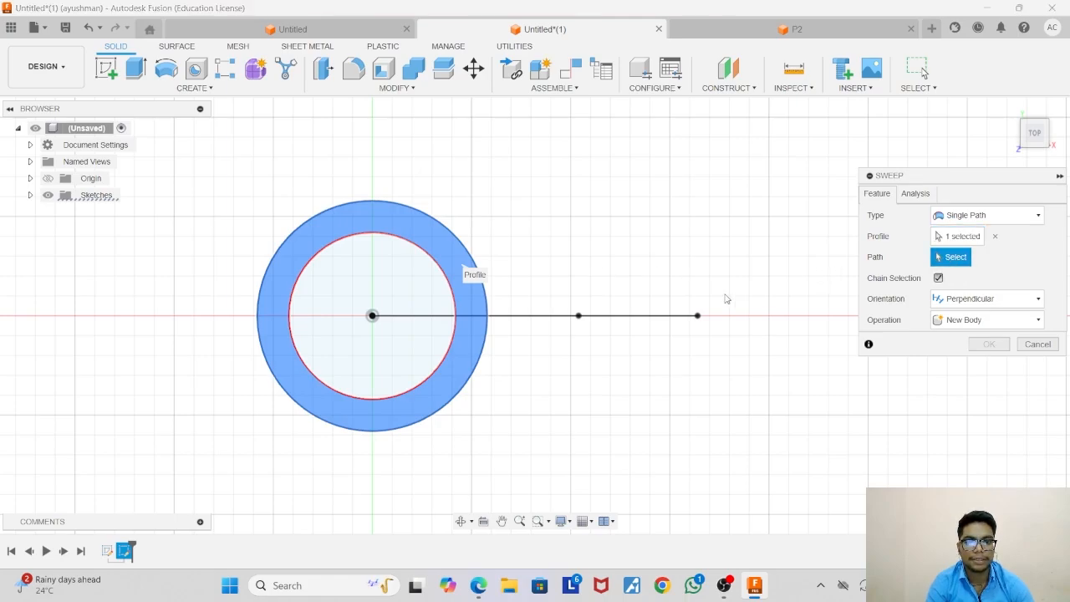
pyautogui.click(653, 316)
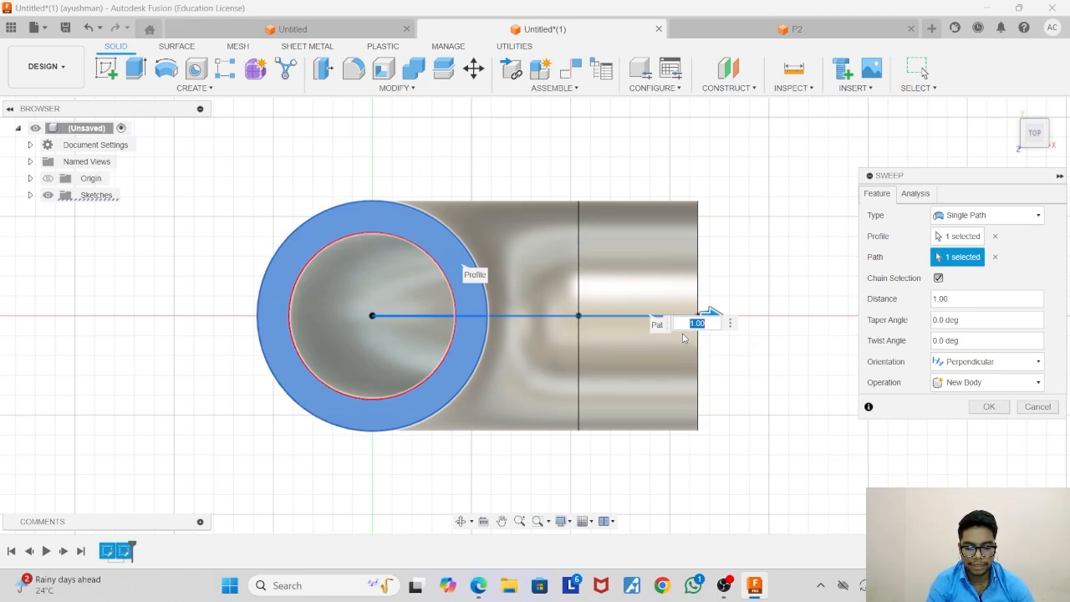
pyautogui.click(989, 406)
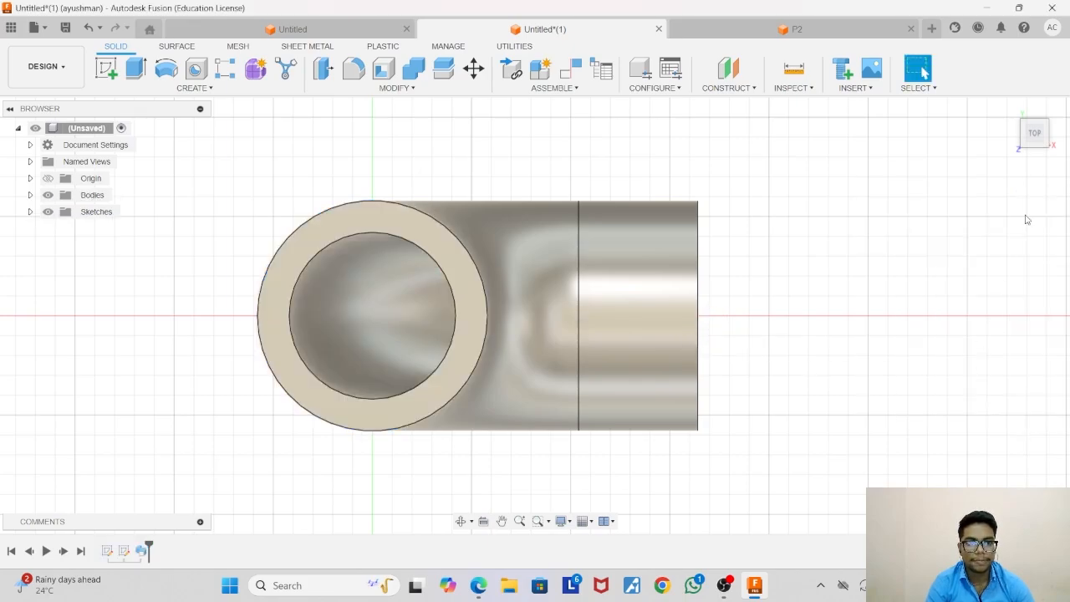
# Start a new sketch on the elbow's upper ring-shaped end face.
pyautogui.click(1009, 109)
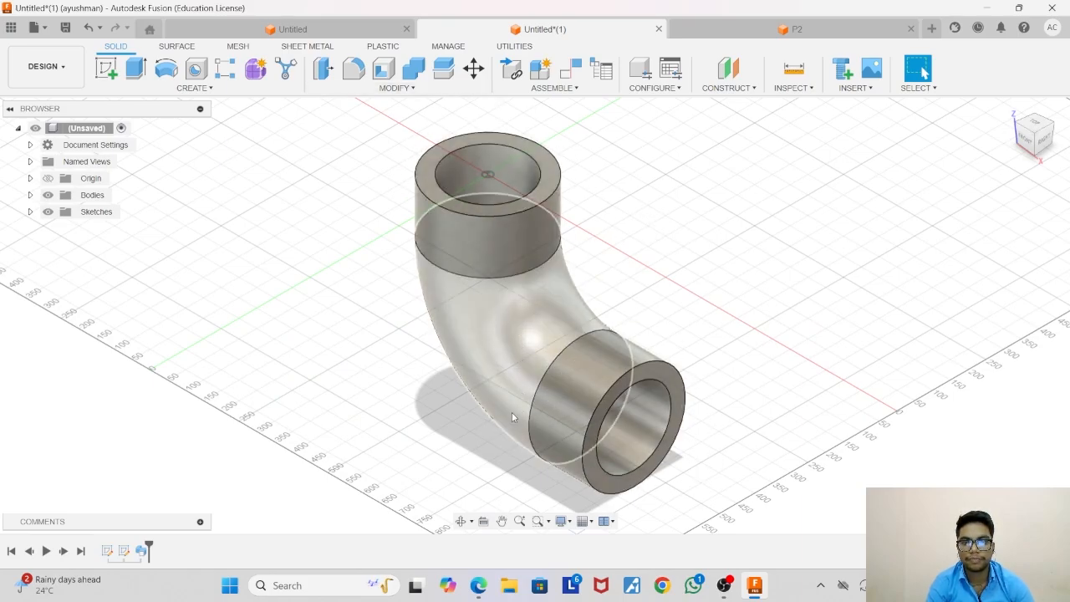
pyautogui.click(551, 178)
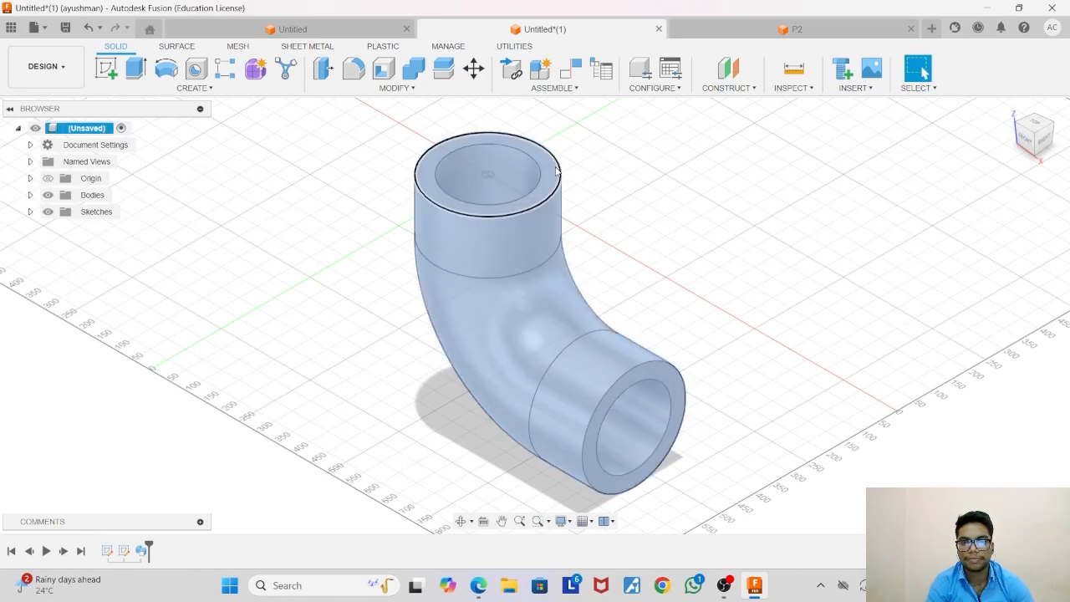
pyautogui.click(550, 175)
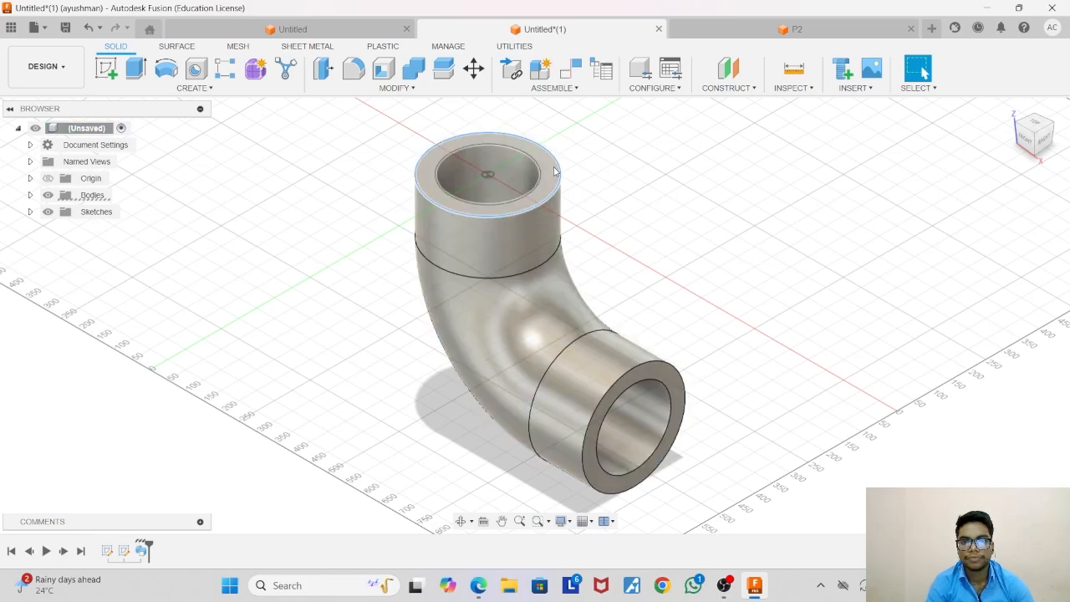
pyautogui.click(106, 69)
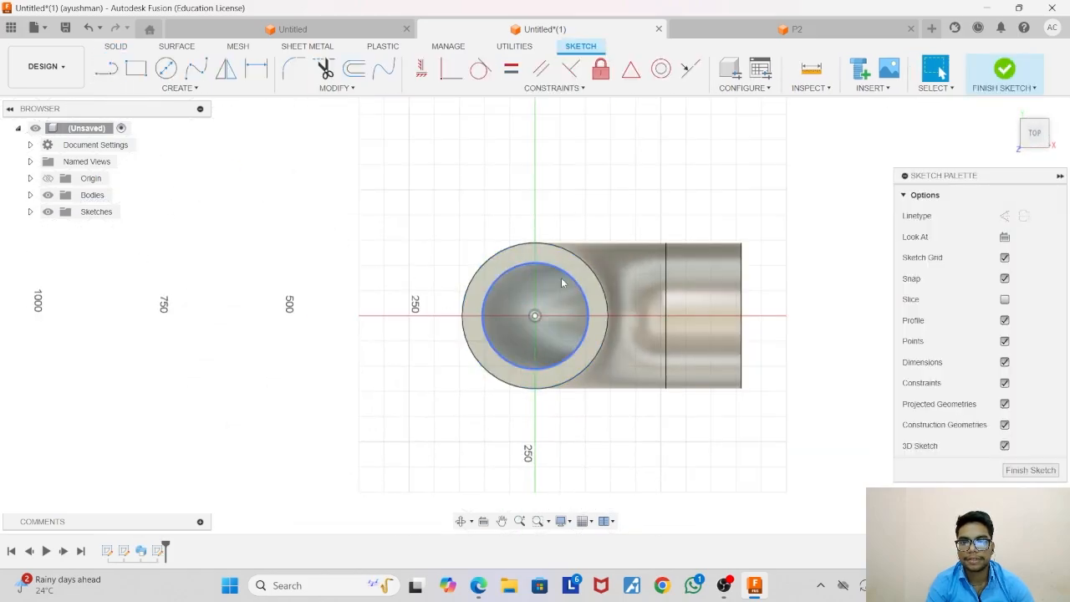
# Draw a 360 × 360 mm centre rectangle about the pipe's centre point and hide the sketch dimensions.
pyautogui.click(191, 89)
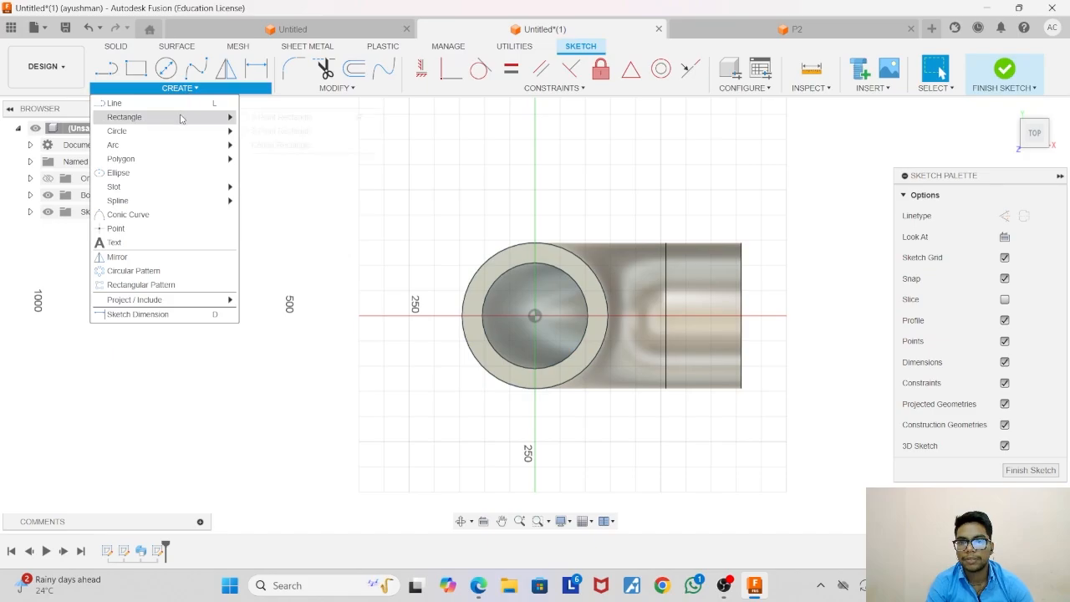
pyautogui.moveTo(181, 116)
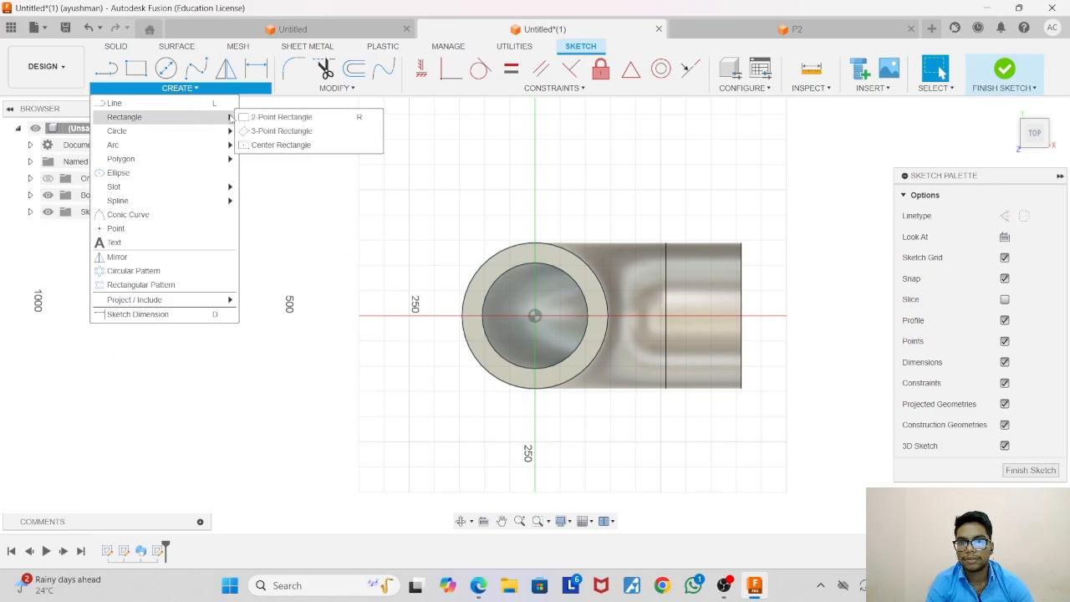
pyautogui.click(311, 147)
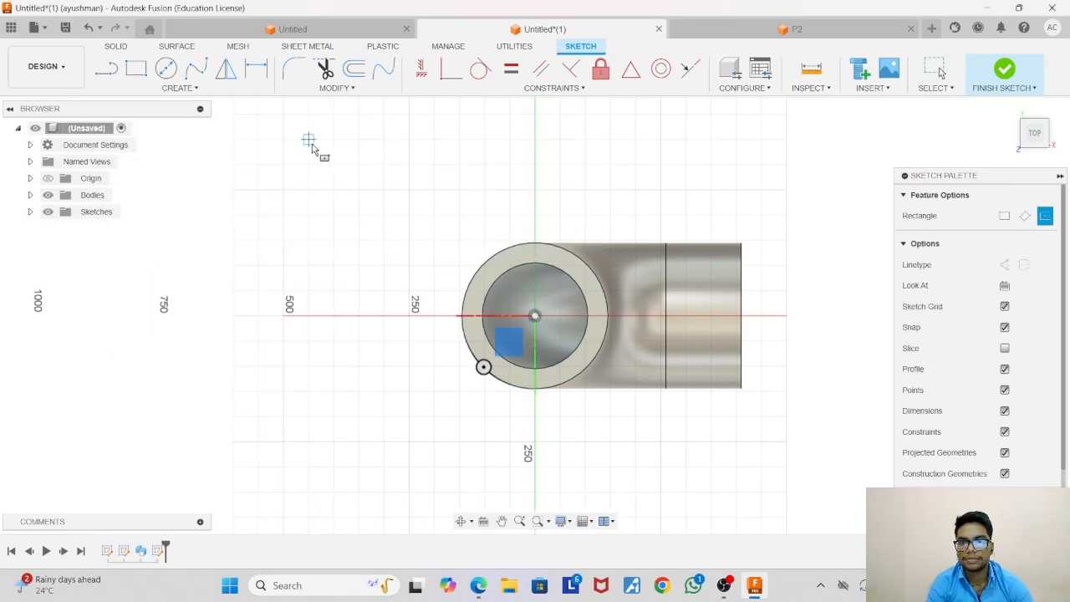
pyautogui.click(534, 315)
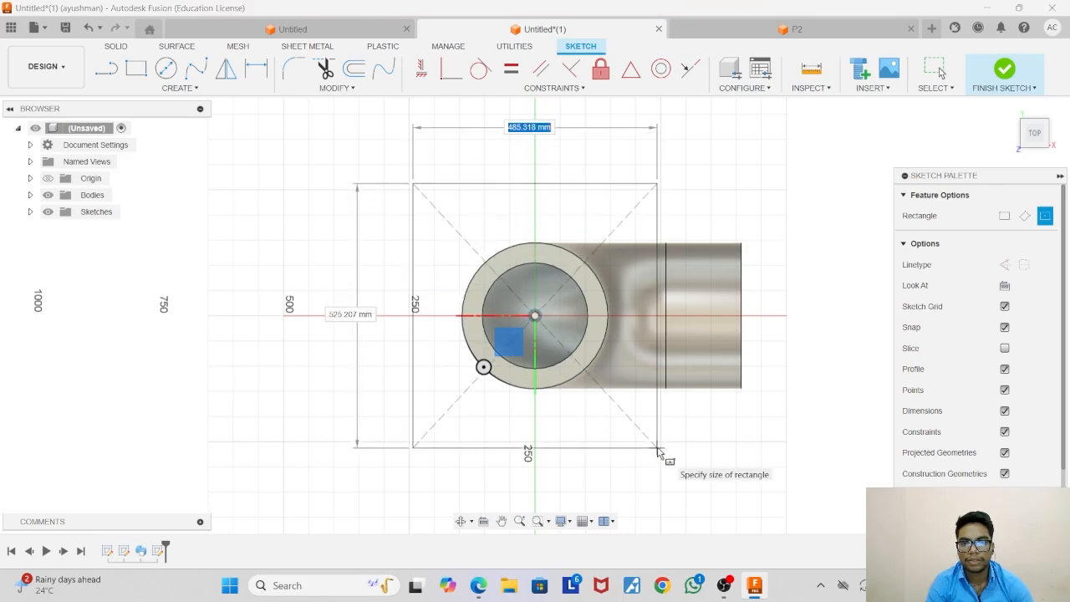
pyautogui.press('BackSpace')
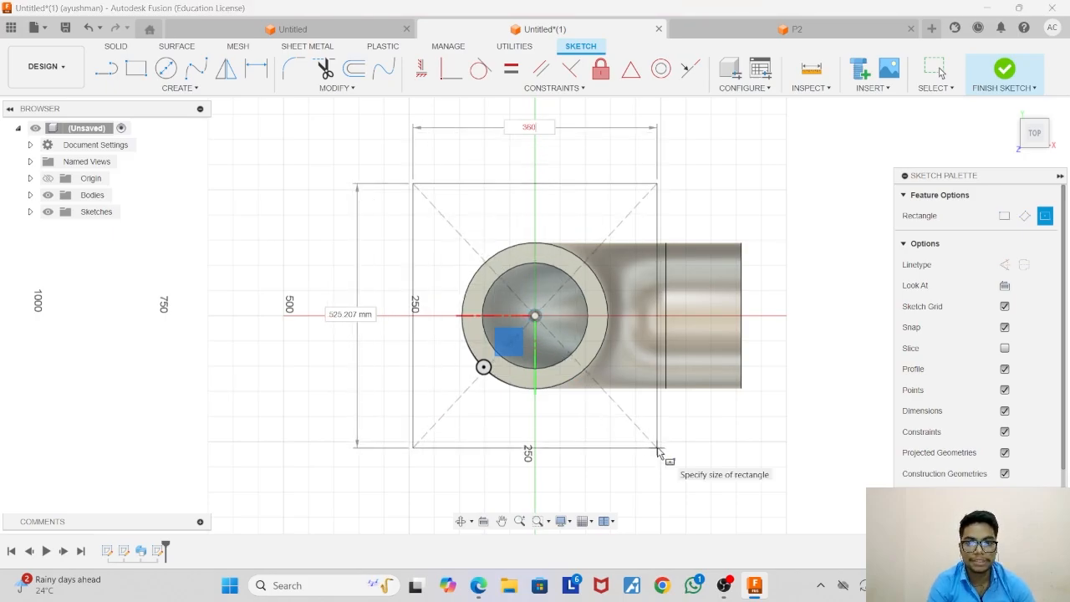
pyautogui.press('Tab')
pyautogui.write('36')
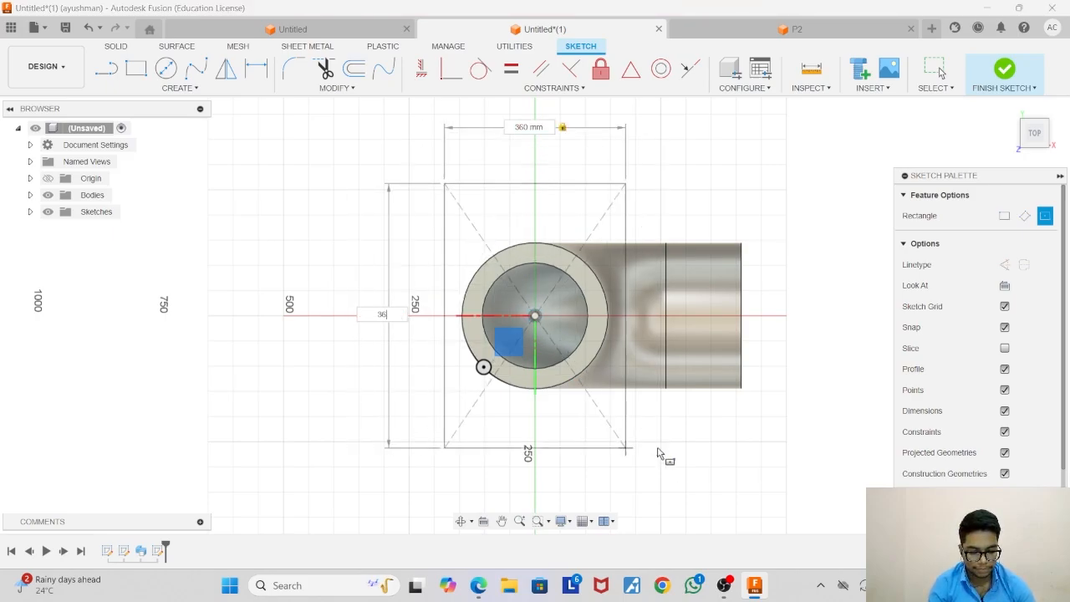
pyautogui.press('Tab')
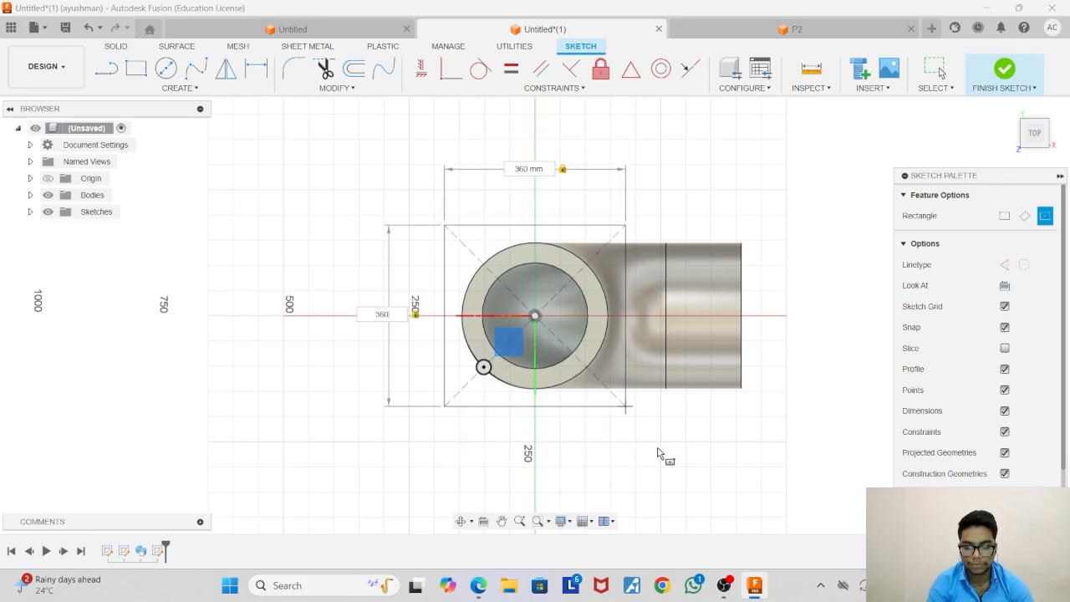
pyautogui.press('Return')
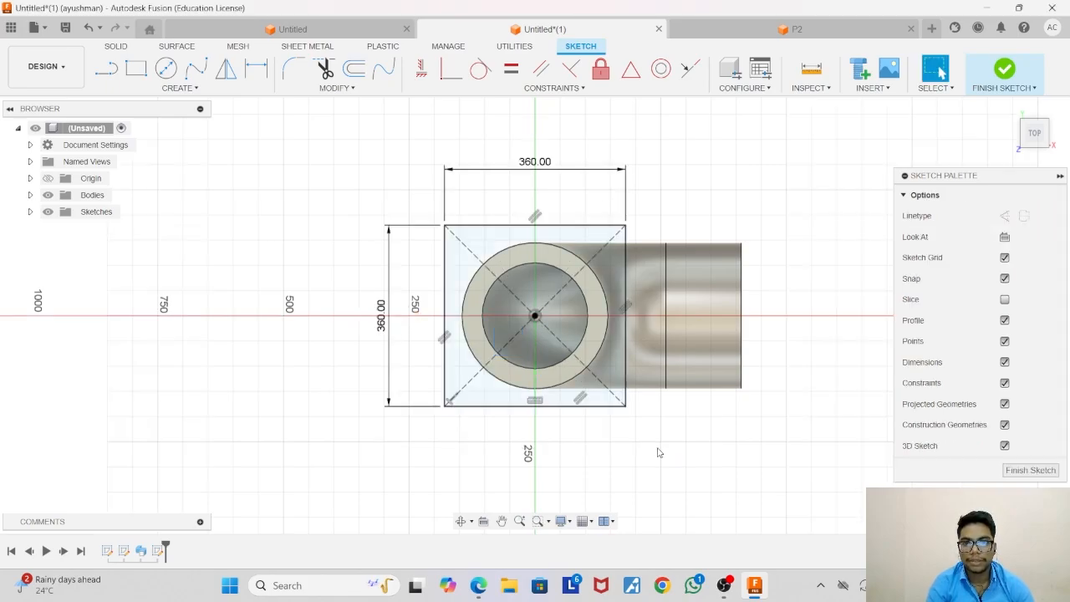
pyautogui.click(1004, 362)
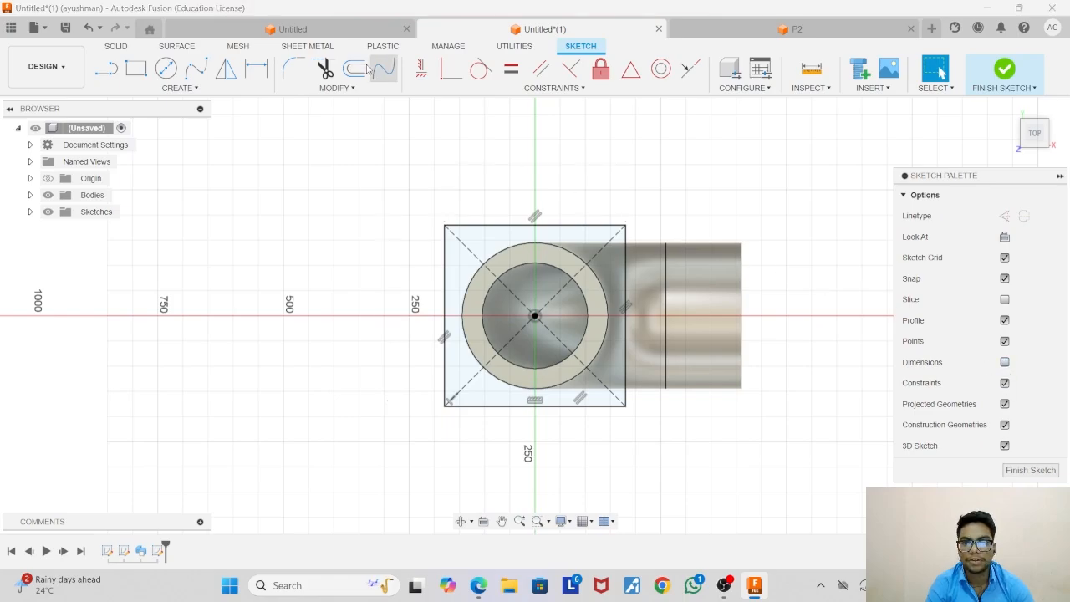
# Fillet all four corners of the square with a 20 mm radius and finish the sketch.
pyautogui.click(293, 69)
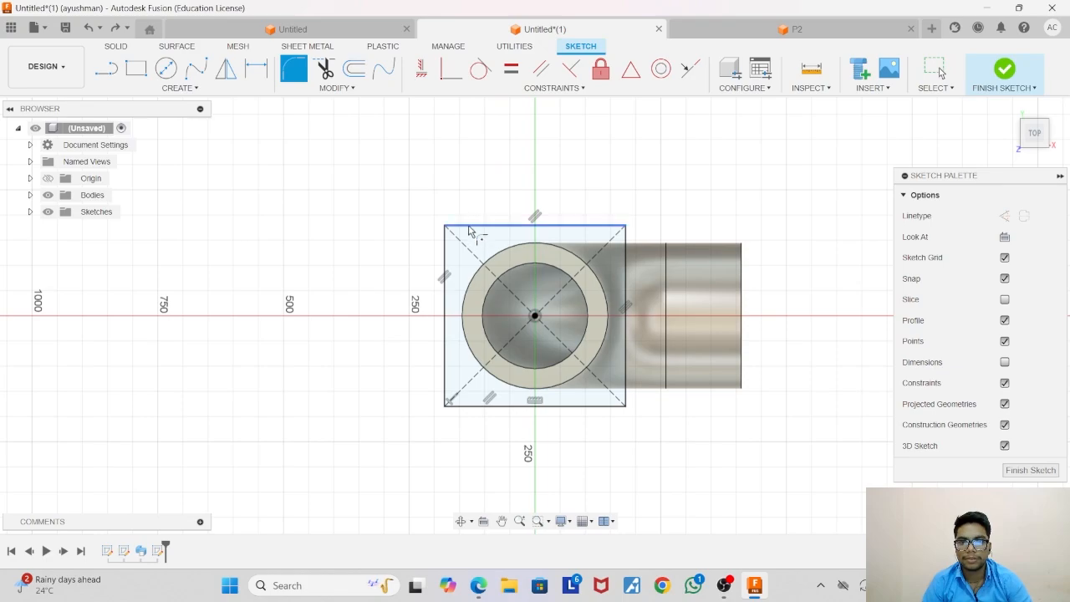
pyautogui.click(470, 224)
pyautogui.click(443, 255)
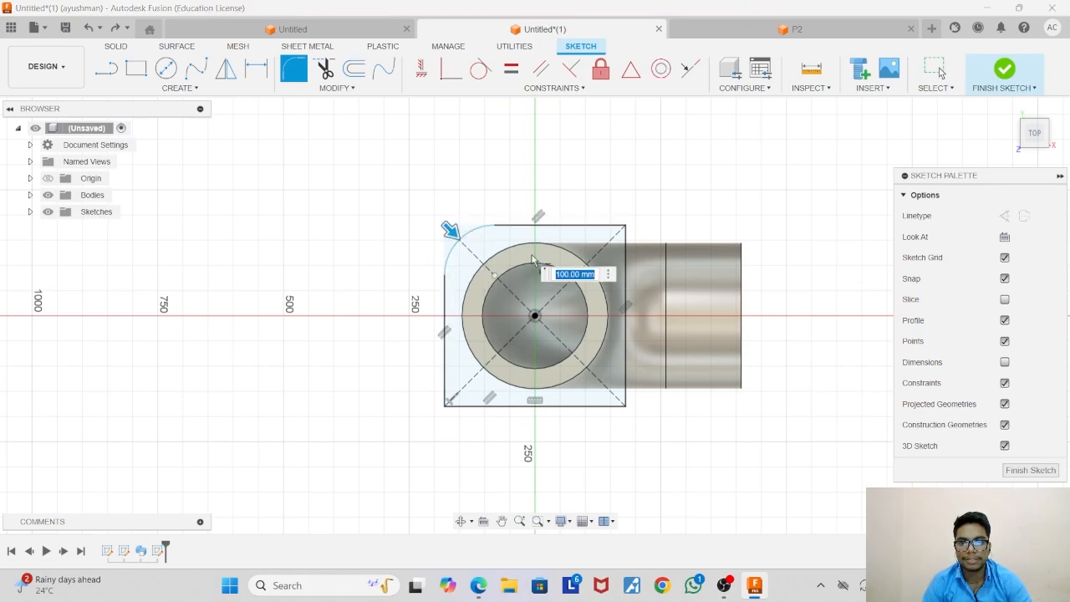
pyautogui.click(600, 226)
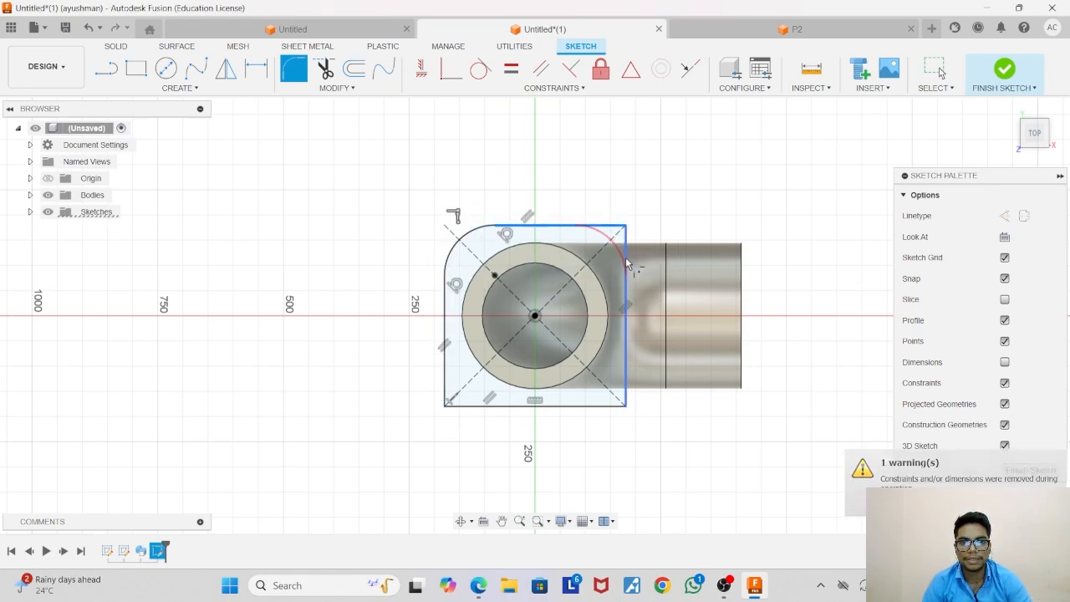
pyautogui.click(626, 264)
pyautogui.click(626, 352)
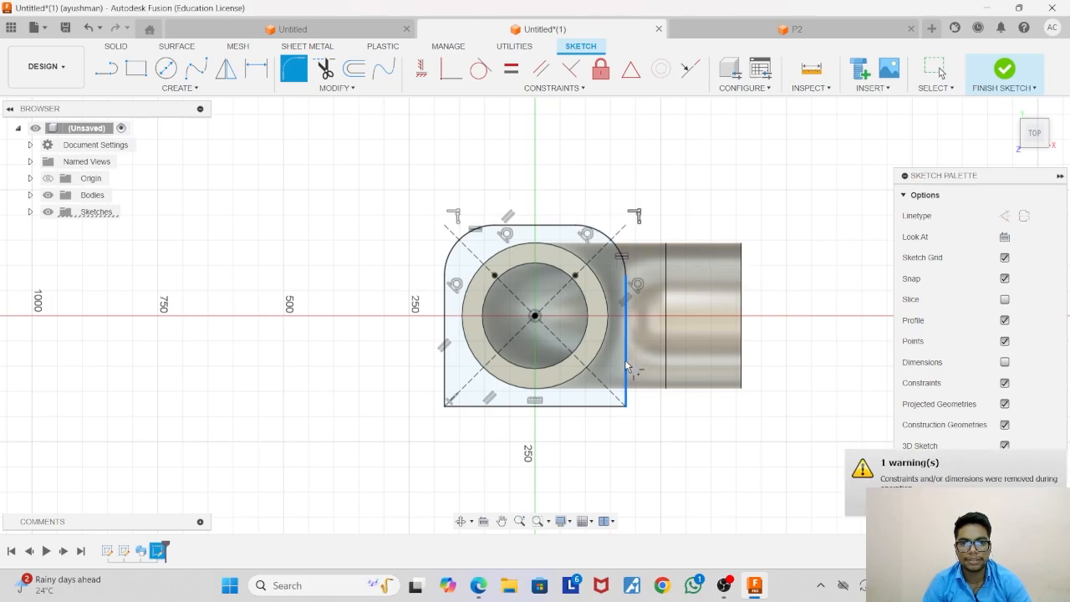
pyautogui.click(480, 407)
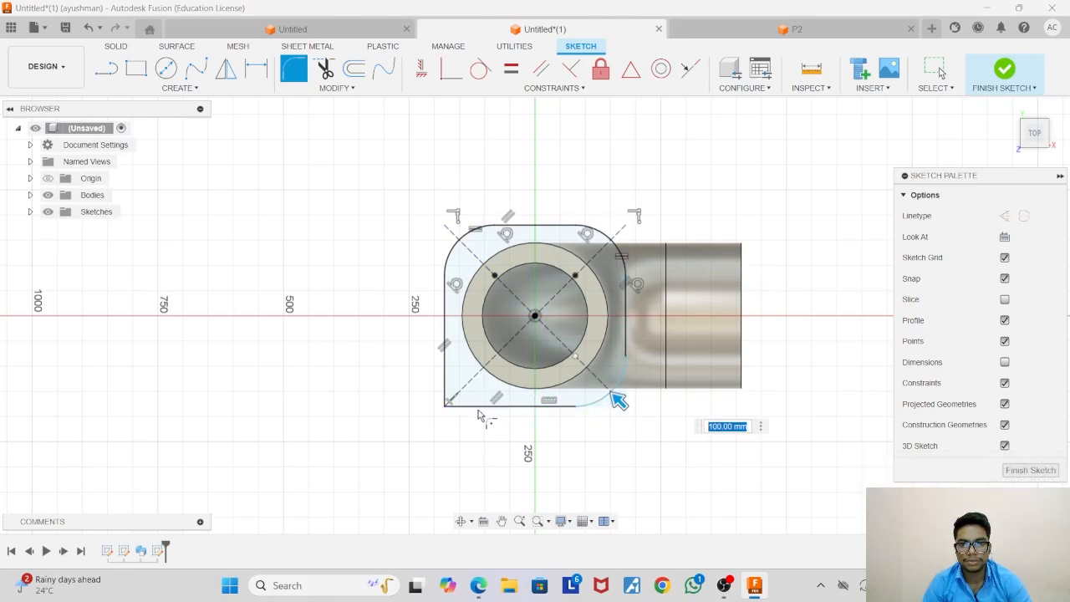
pyautogui.press('Return')
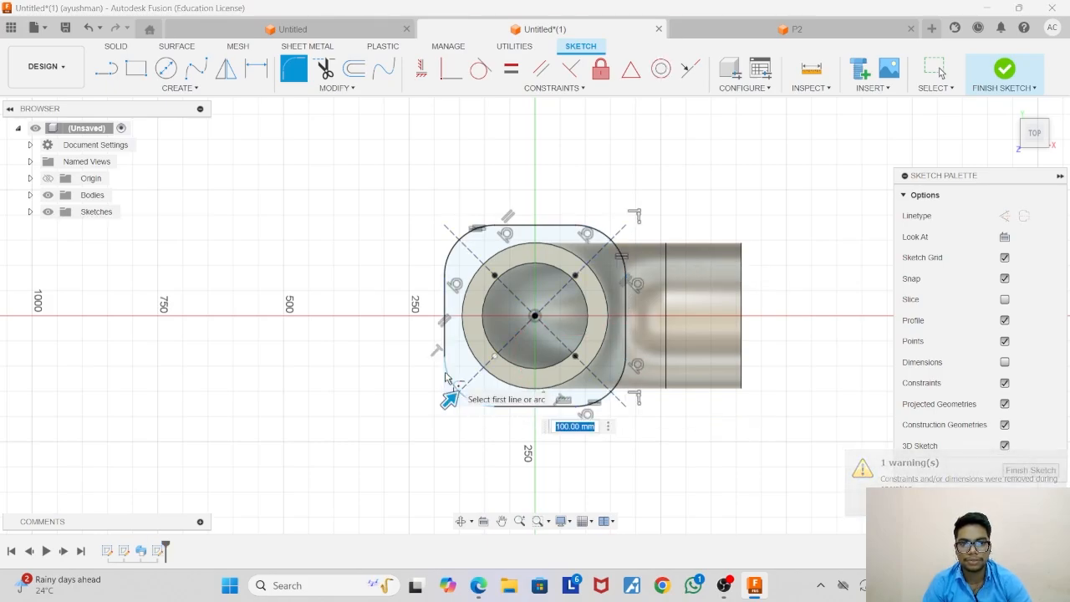
pyautogui.write('2')
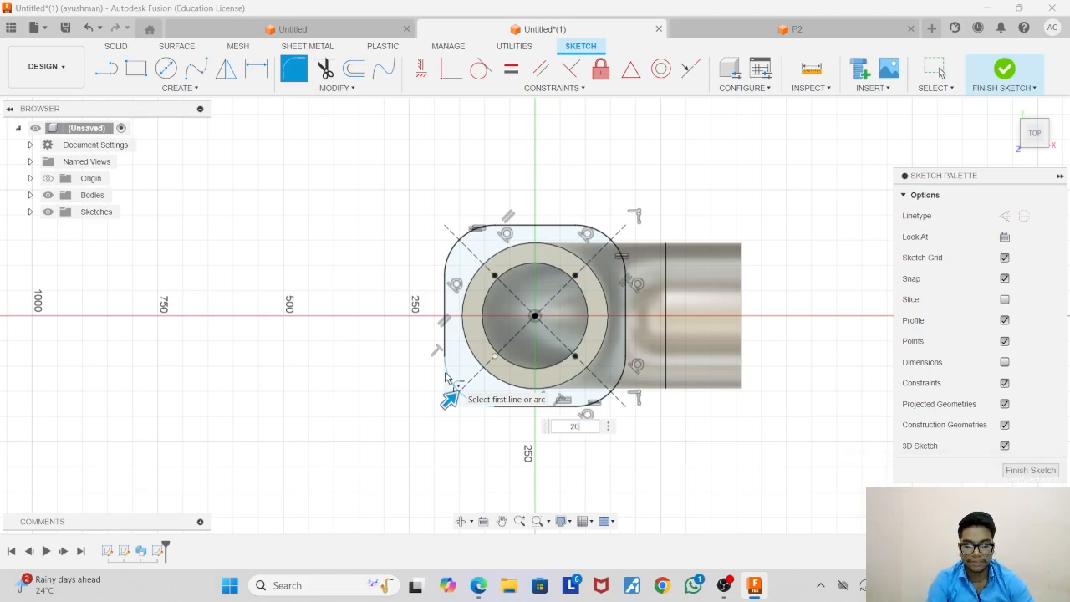
pyautogui.write('0')
pyautogui.press('Return')
pyautogui.press('Escape')
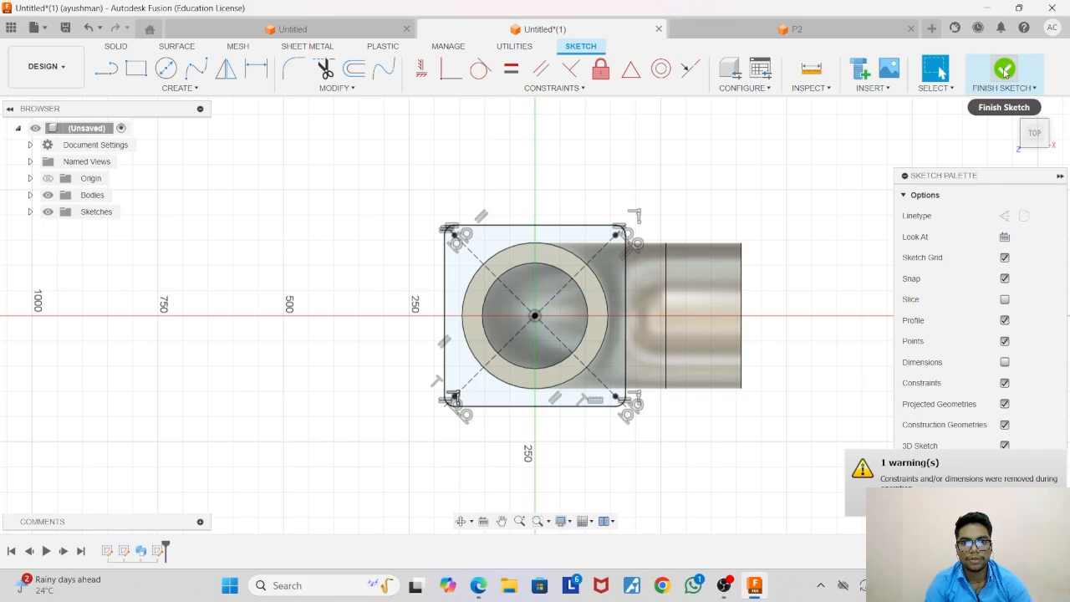
pyautogui.click(1006, 72)
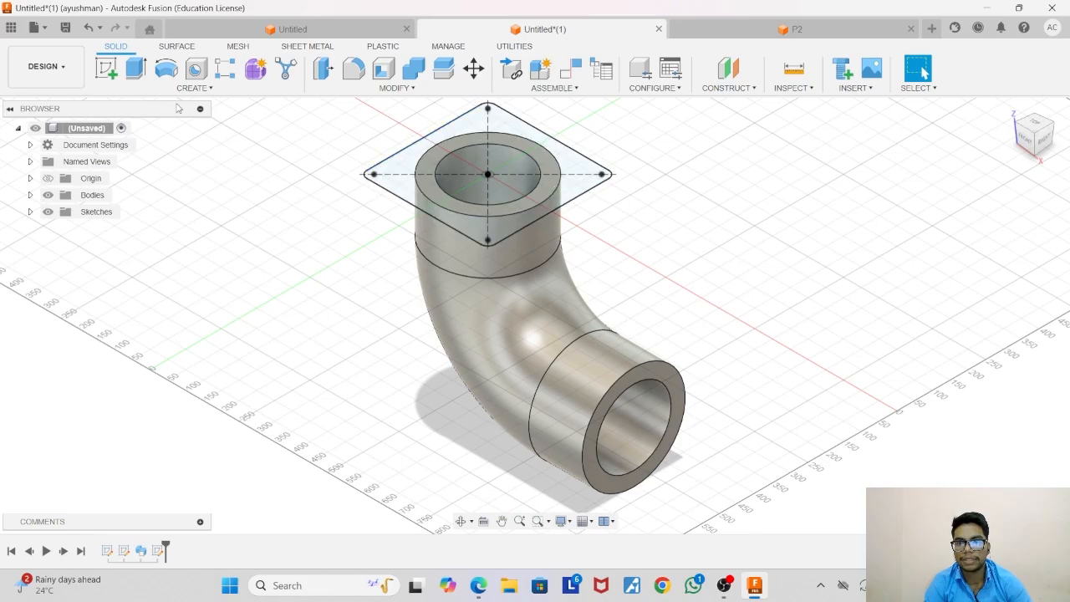
# Extrude the square and pipe ring profiles 50 mm upward, joined to the elbow, leaving the bore open.
pyautogui.click(137, 69)
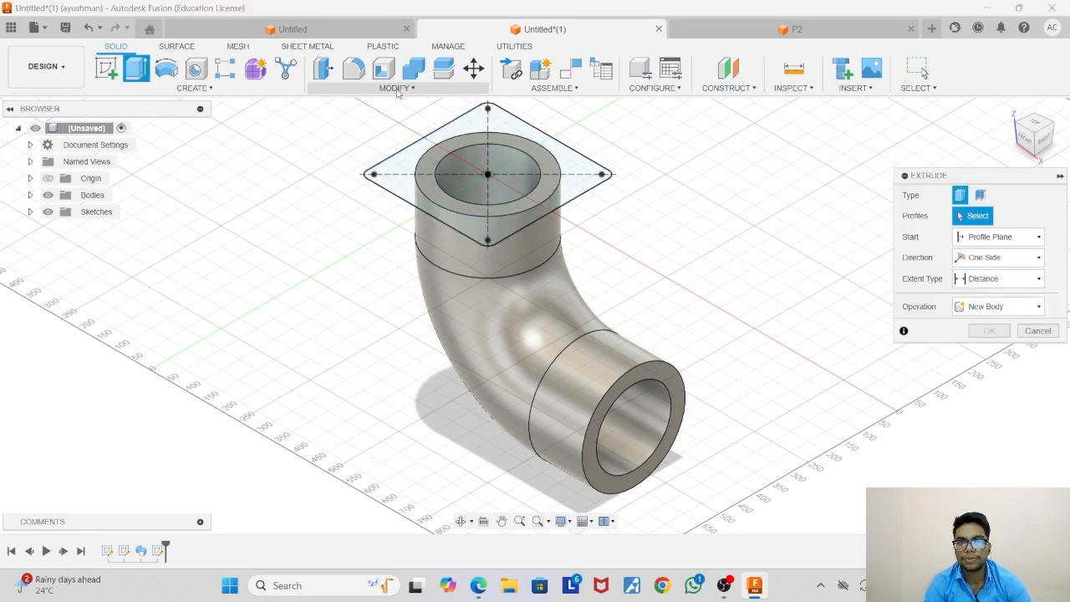
pyautogui.click(472, 130)
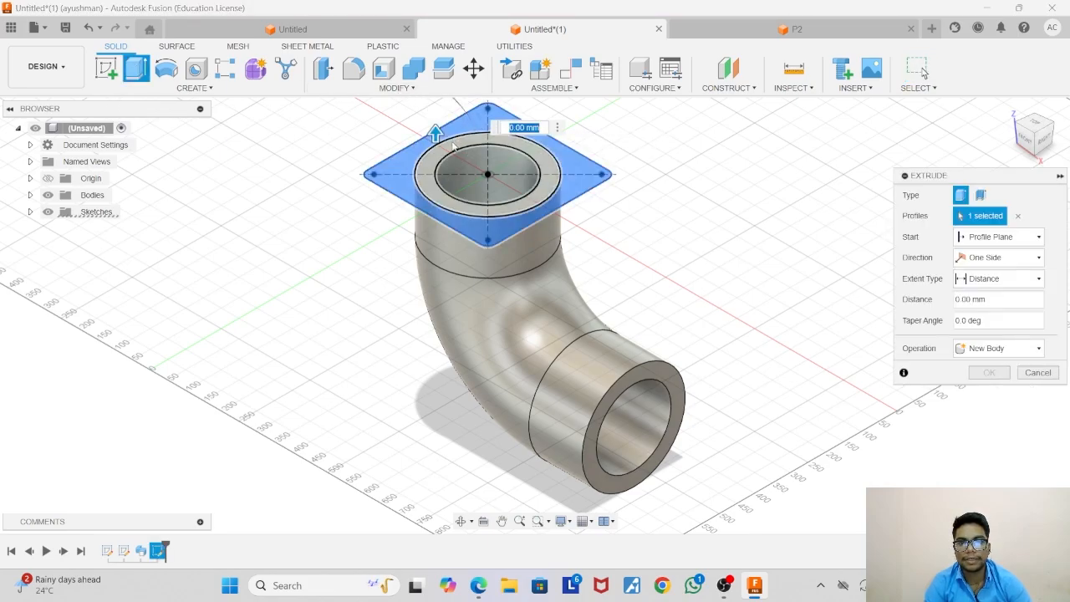
pyautogui.click(446, 144)
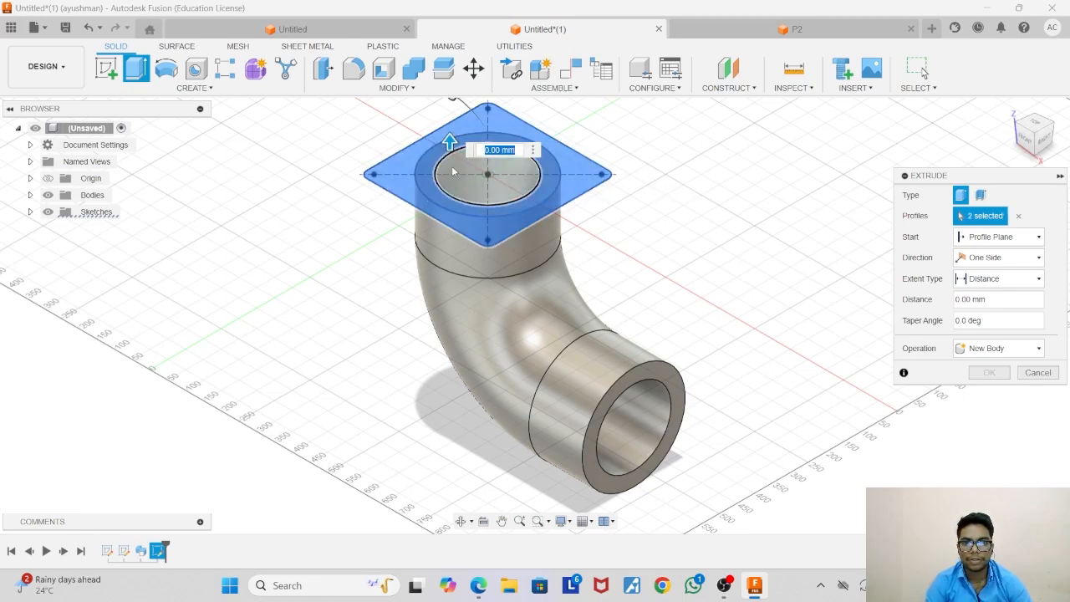
pyautogui.moveTo(446, 144); pyautogui.dragTo(448, 123)
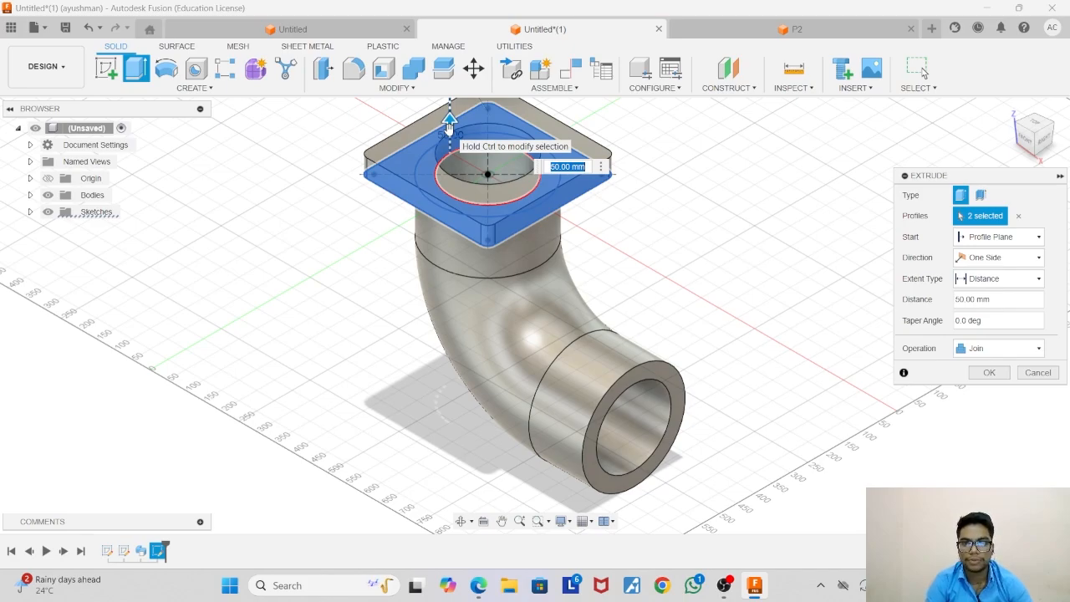
pyautogui.press('Return')
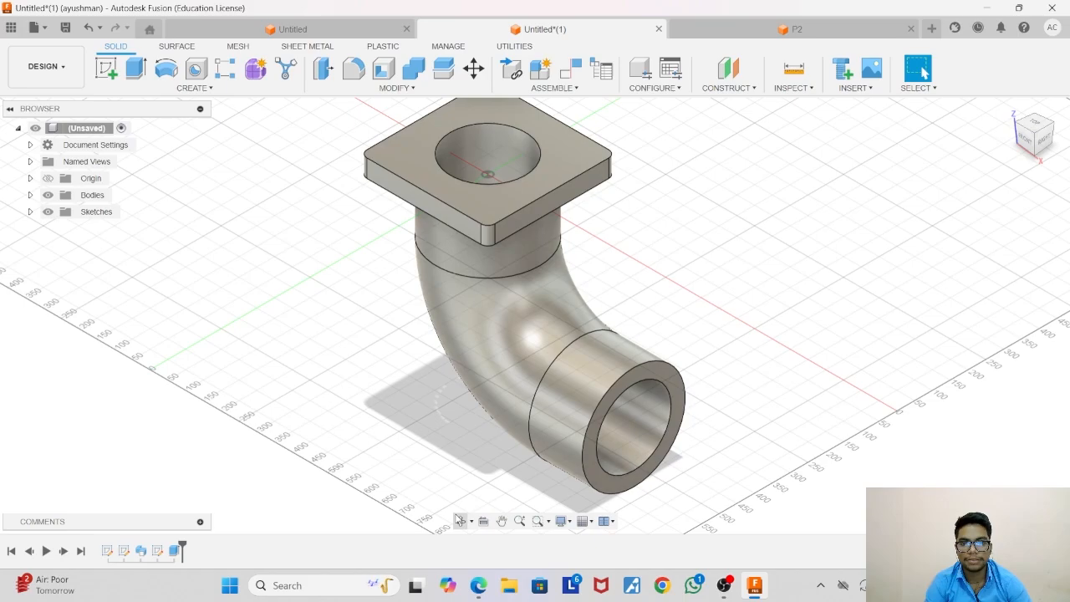
# Examine the new flange and the bolt holes on the P2 reference model's flanges, ending back in the unsaved elbow design.
pyautogui.click(461, 520)
pyautogui.moveTo(410, 272); pyautogui.dragTo(435, 307)
pyautogui.press('Escape')
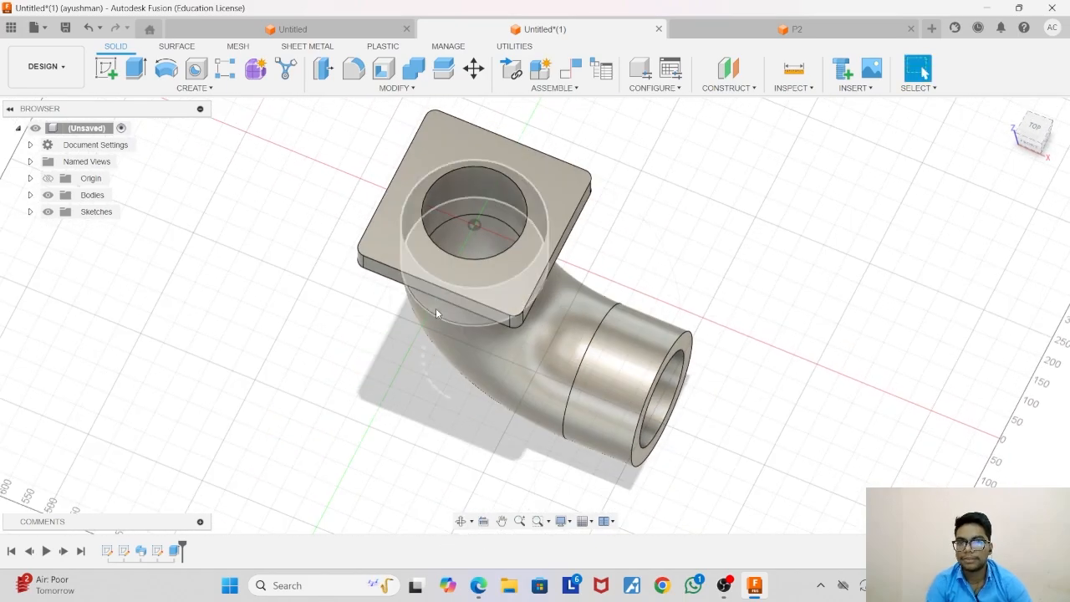
pyautogui.click(797, 30)
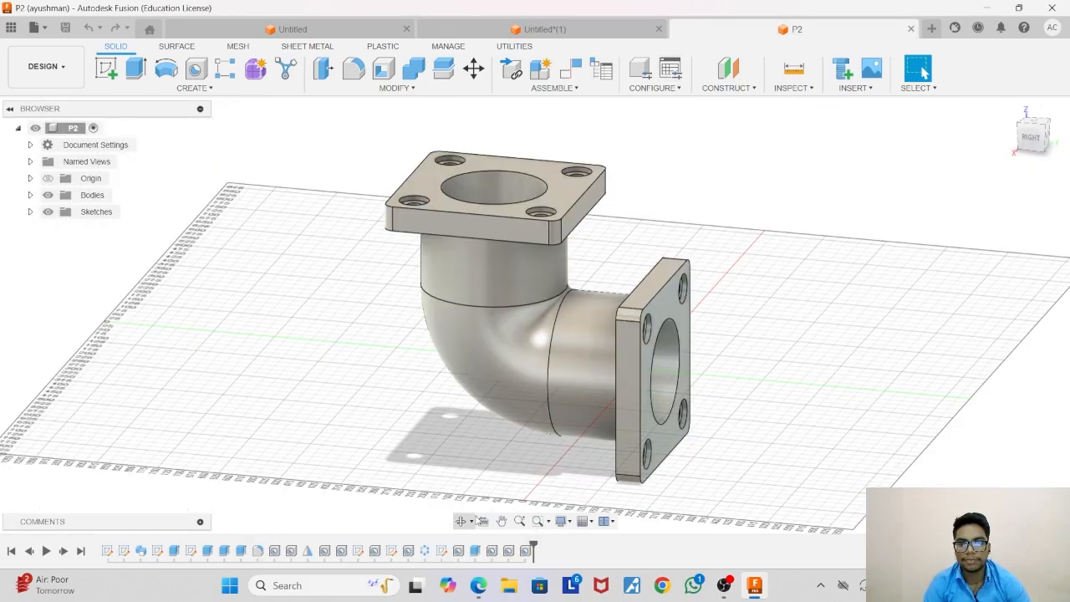
pyautogui.click(469, 522)
pyautogui.click(499, 539)
pyautogui.moveTo(467, 380); pyautogui.dragTo(337, 318)
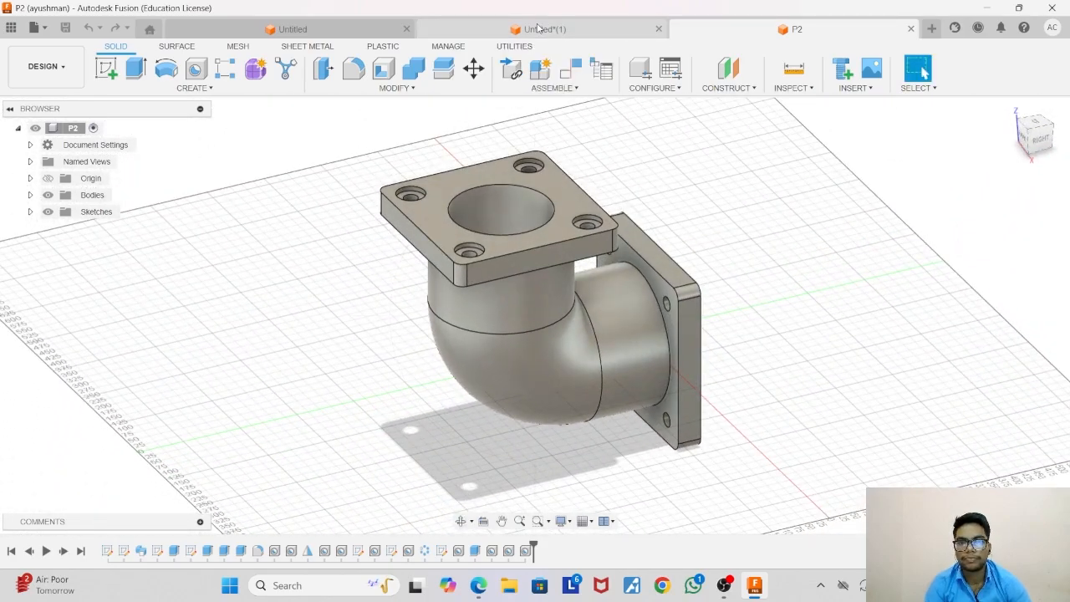
pyautogui.click(539, 30)
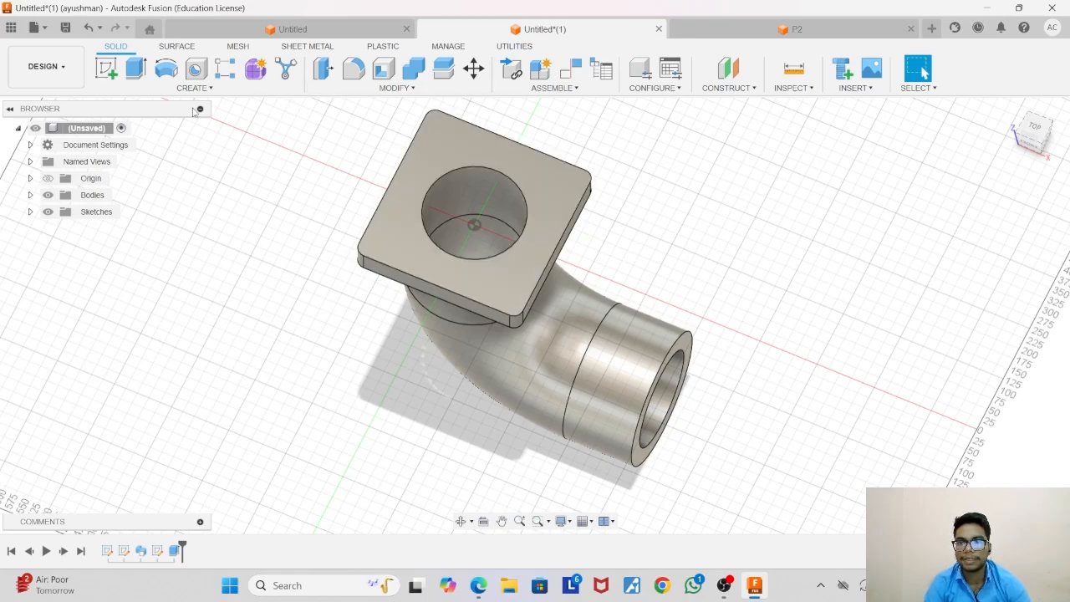
# Cut a counterbored hole in the flange's top face, 50 mm from two adjacent edges: 30 mm diameter, 50 mm deep, counterbore 60 mm wide and 10 mm deep.
pyautogui.click(194, 70)
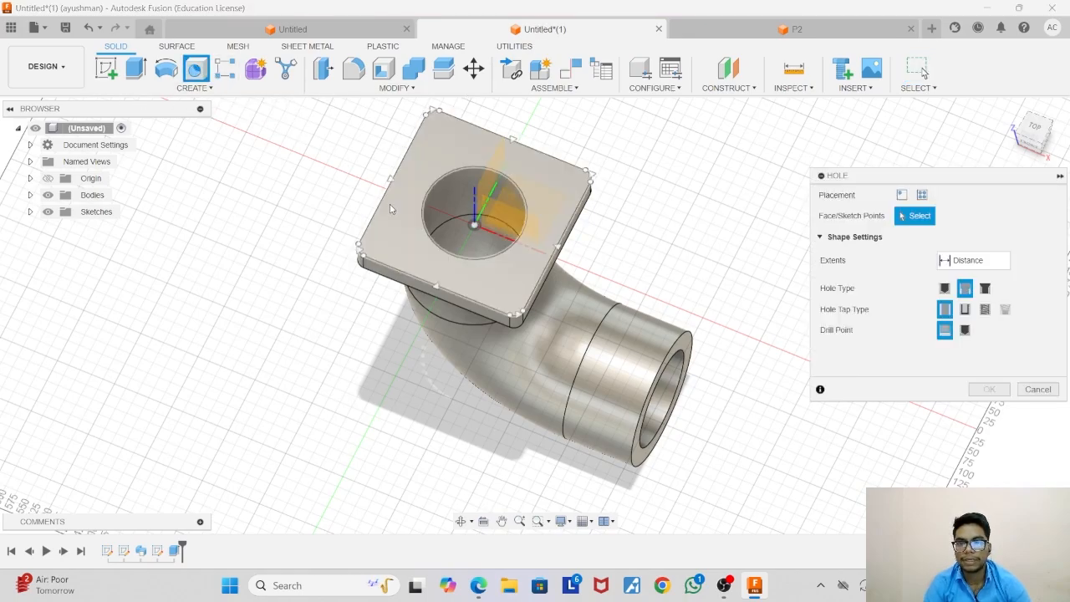
pyautogui.click(398, 245)
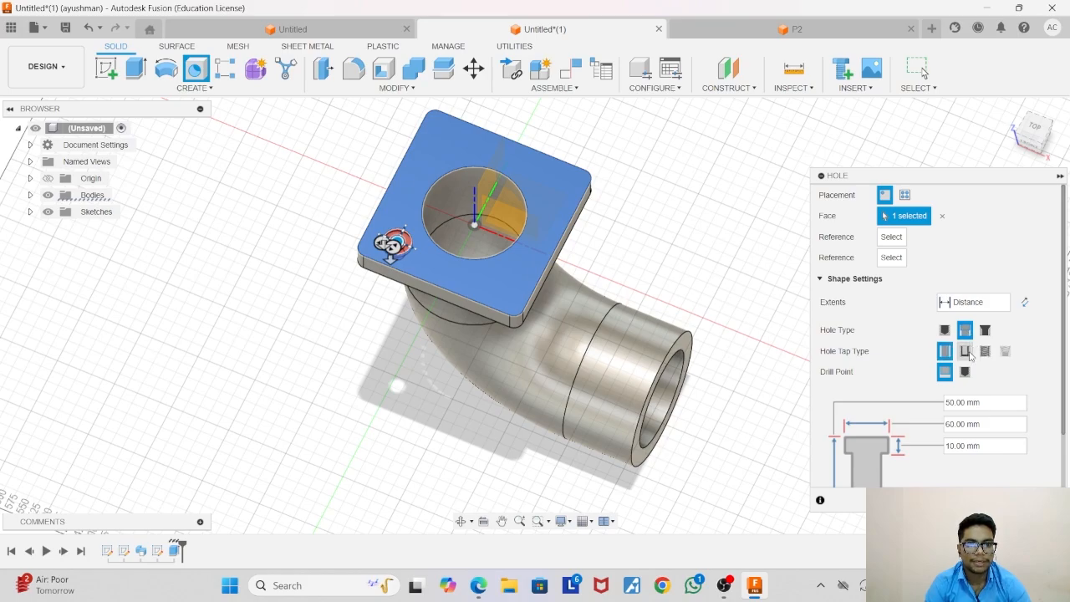
pyautogui.scroll(-1, 951, 360)
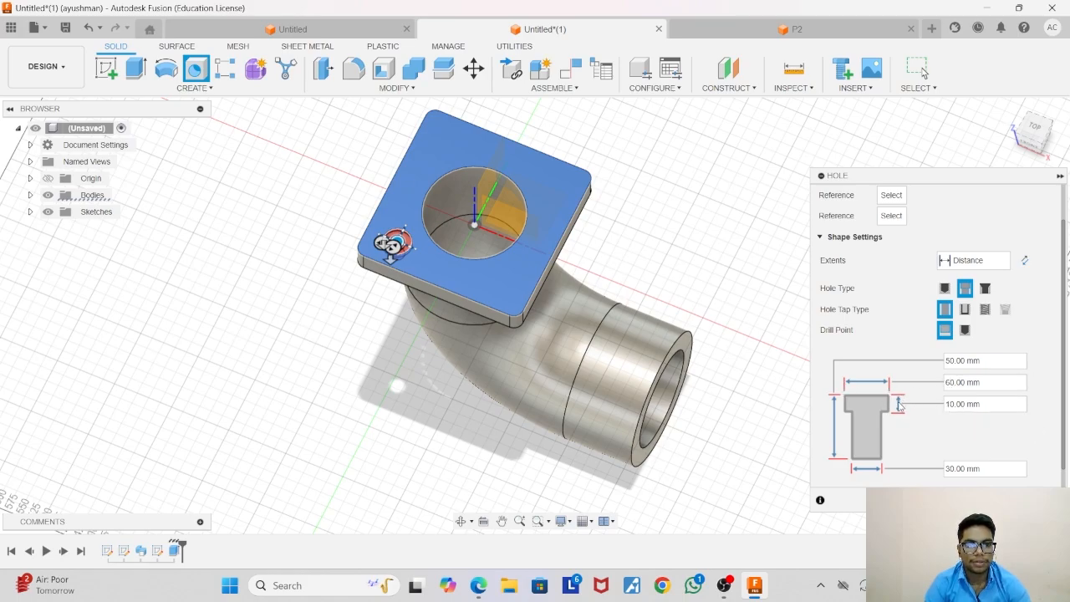
pyautogui.scroll(-1, 959, 427)
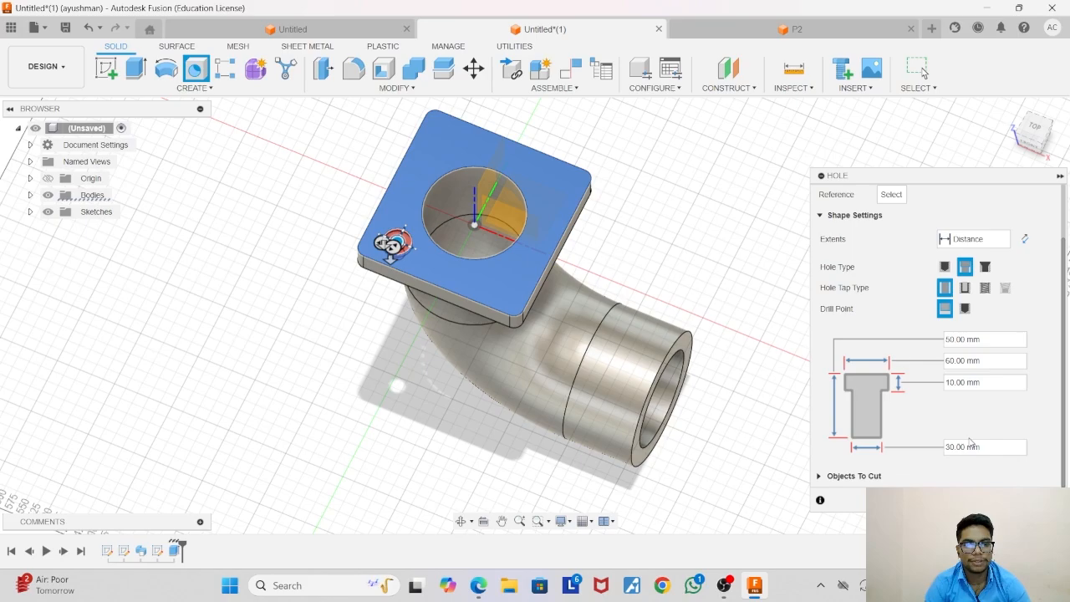
pyautogui.click(373, 219)
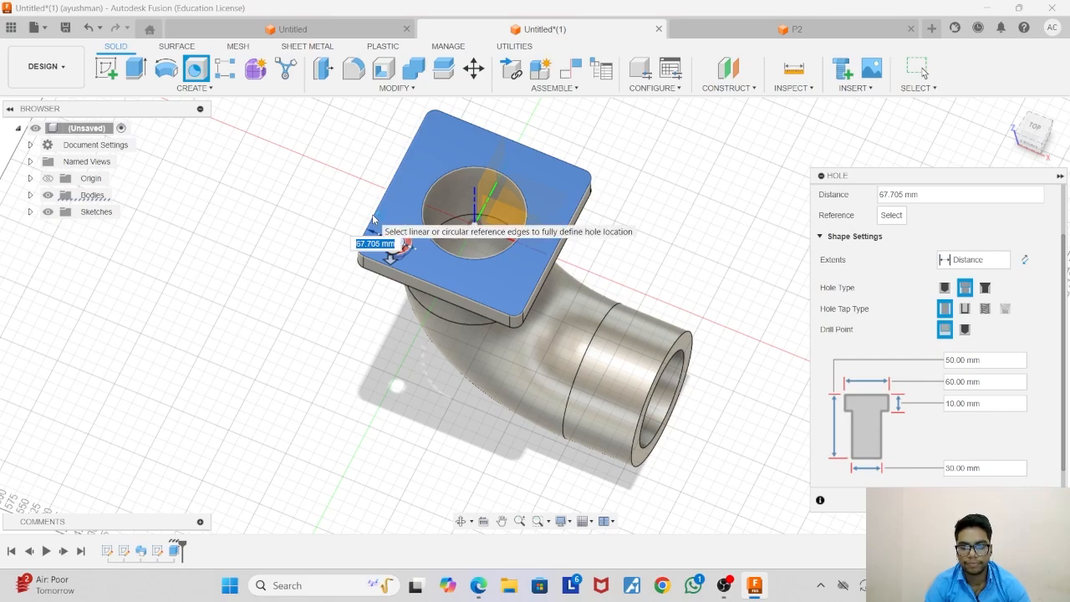
pyautogui.write('50')
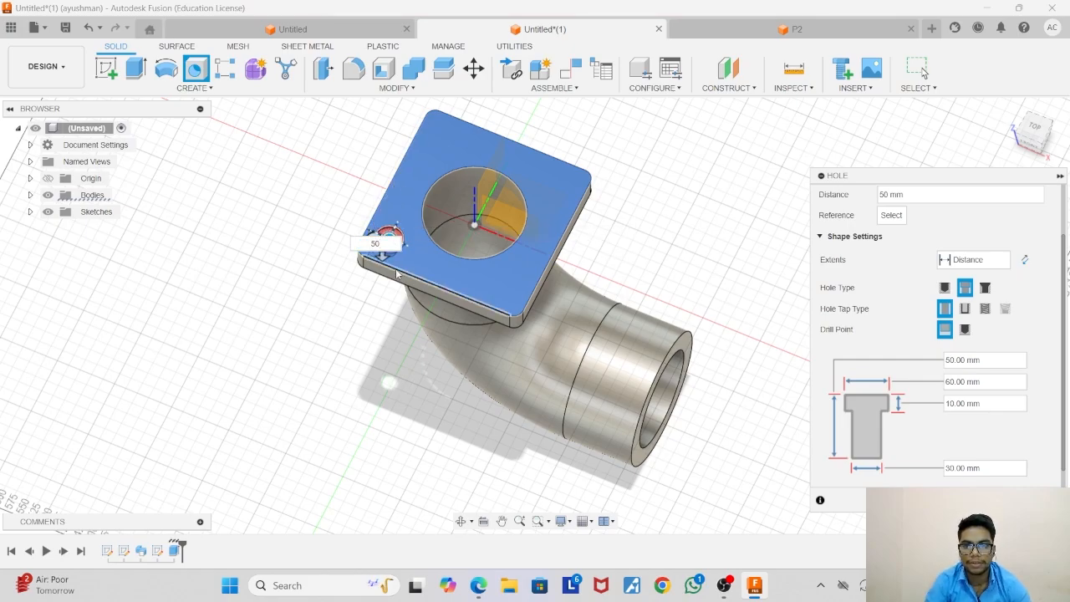
pyautogui.click(399, 272)
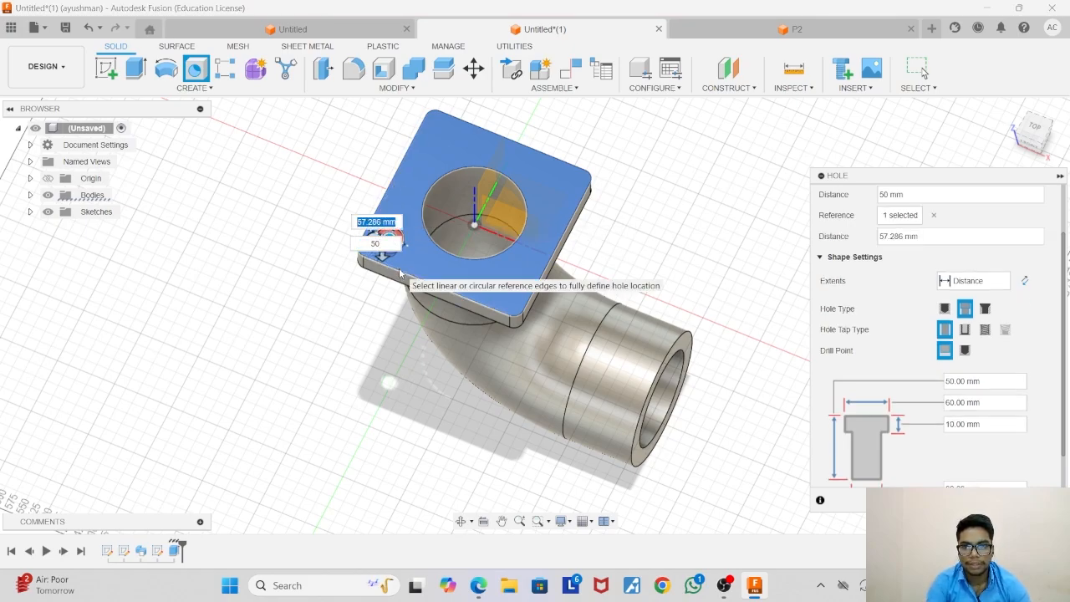
pyautogui.write('50')
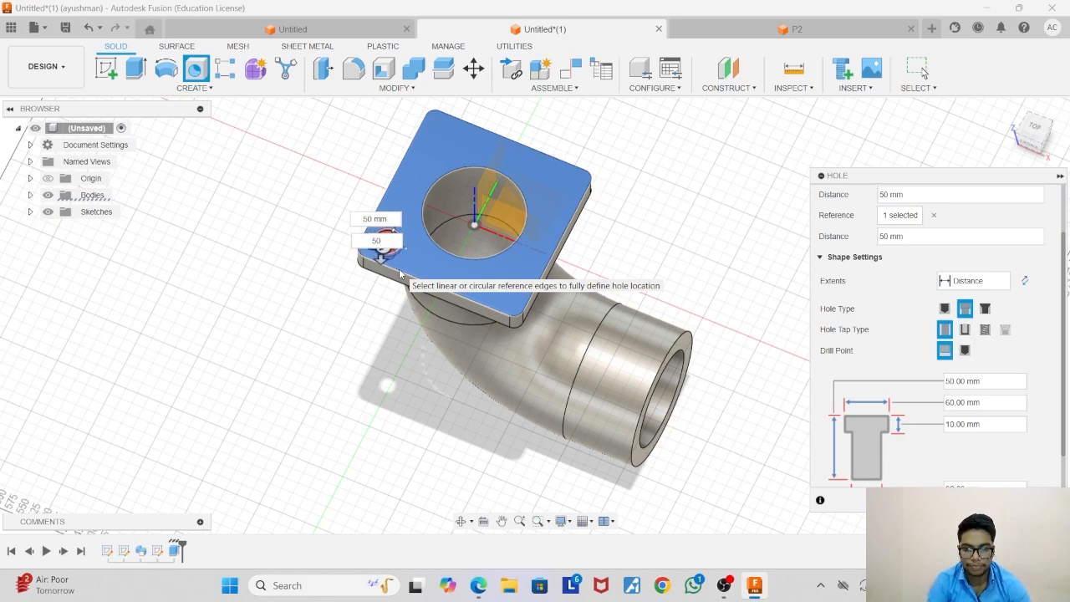
pyautogui.press('Return')
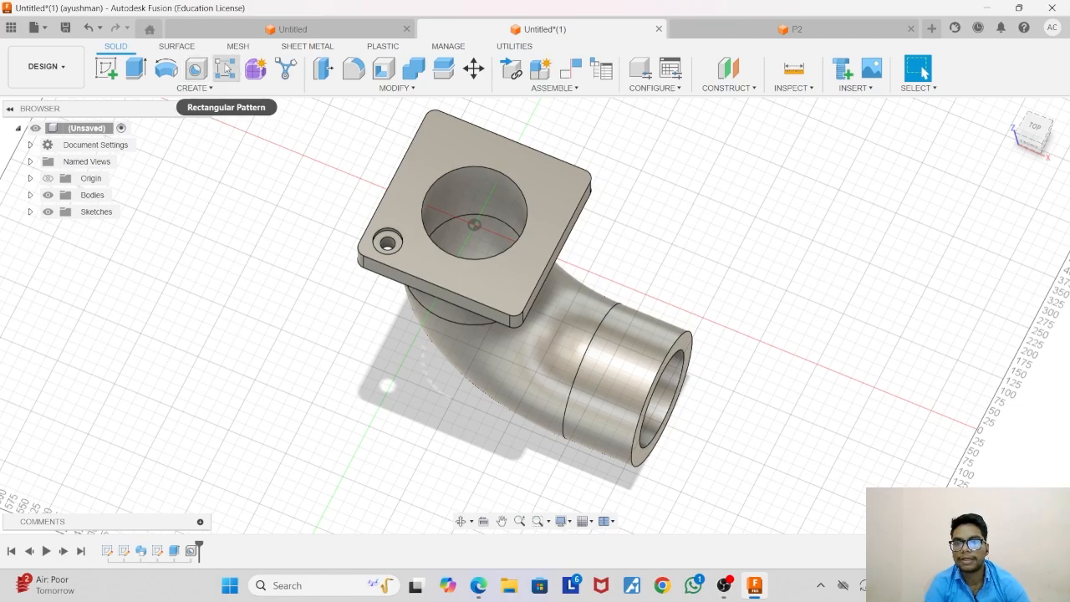
# Set up a rectangular feature pattern of the counterbored hole along the X and Y axes, with quantity 2 over 260 mm along X.
pyautogui.click(225, 68)
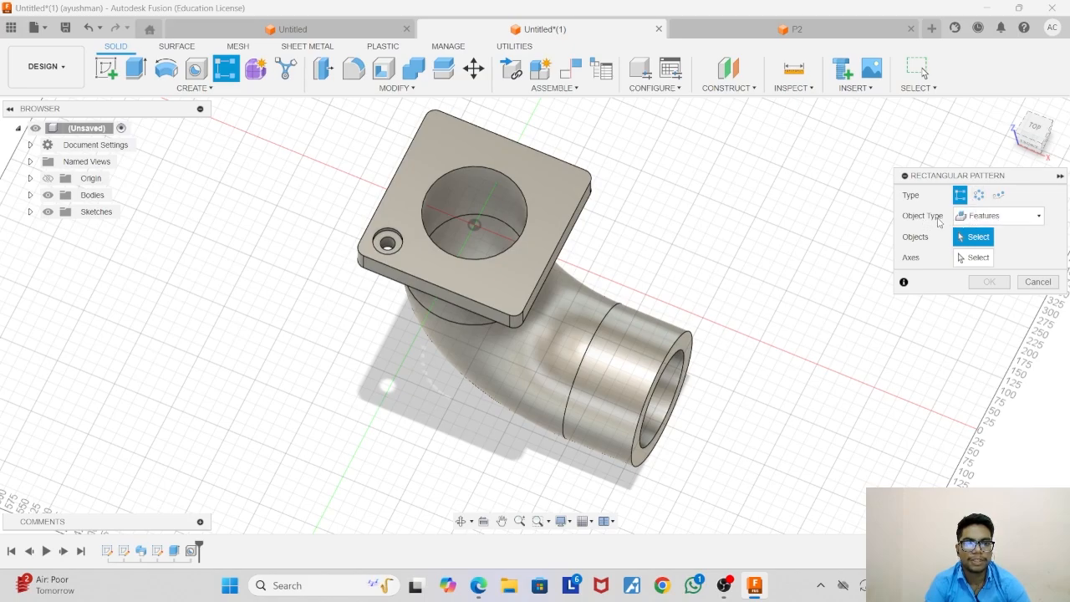
pyautogui.click(997, 217)
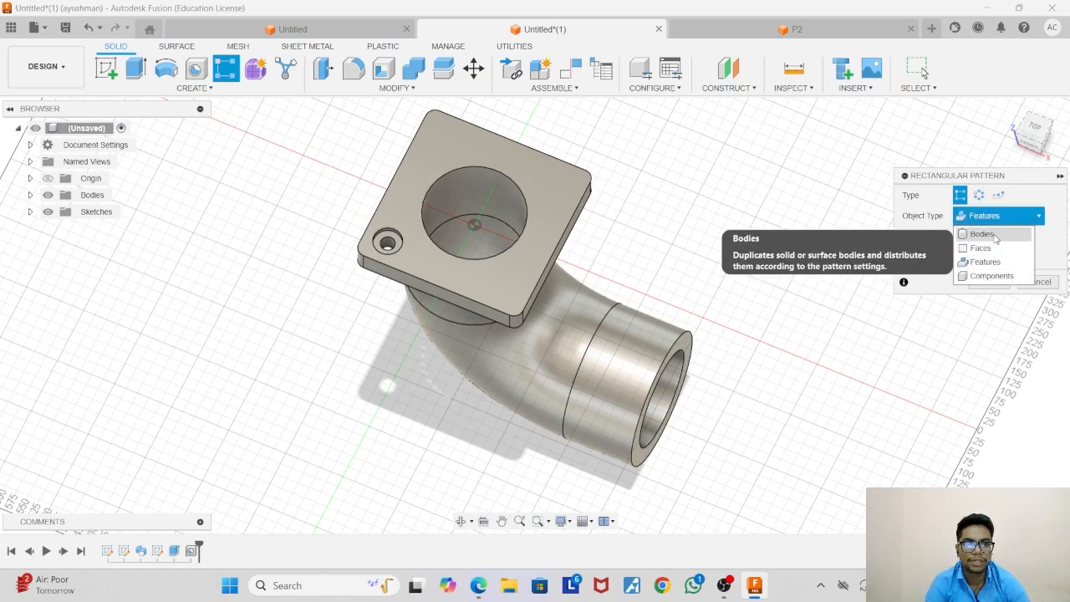
pyautogui.click(992, 261)
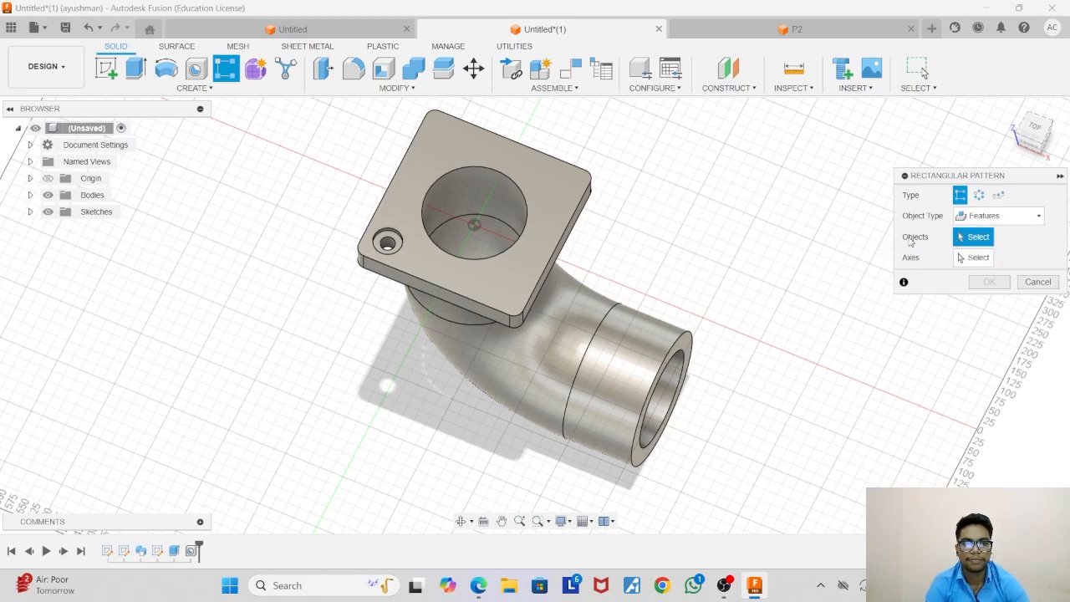
pyautogui.click(393, 242)
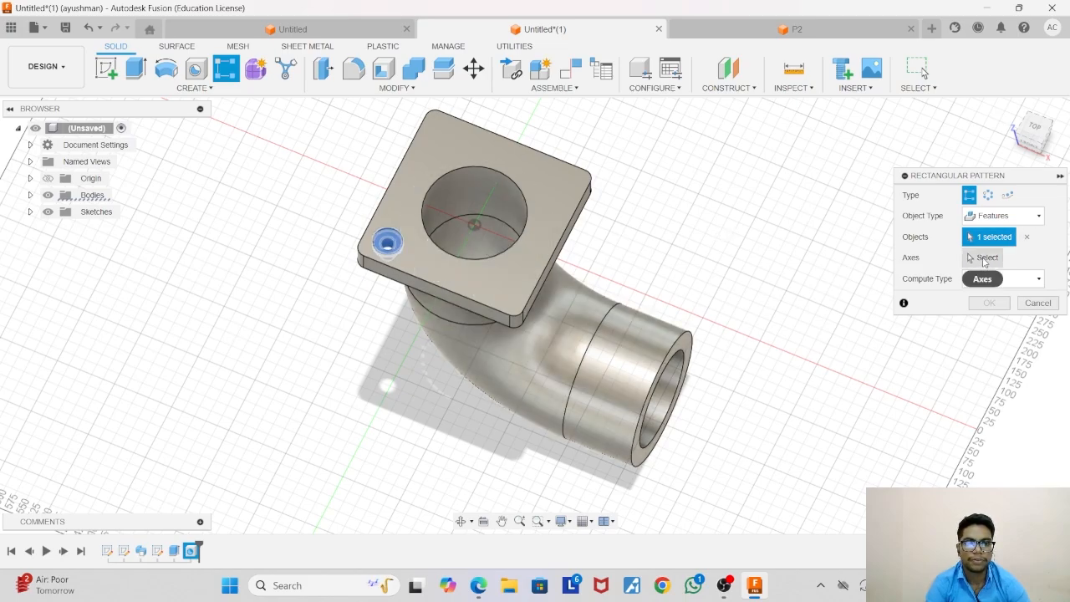
pyautogui.click(983, 258)
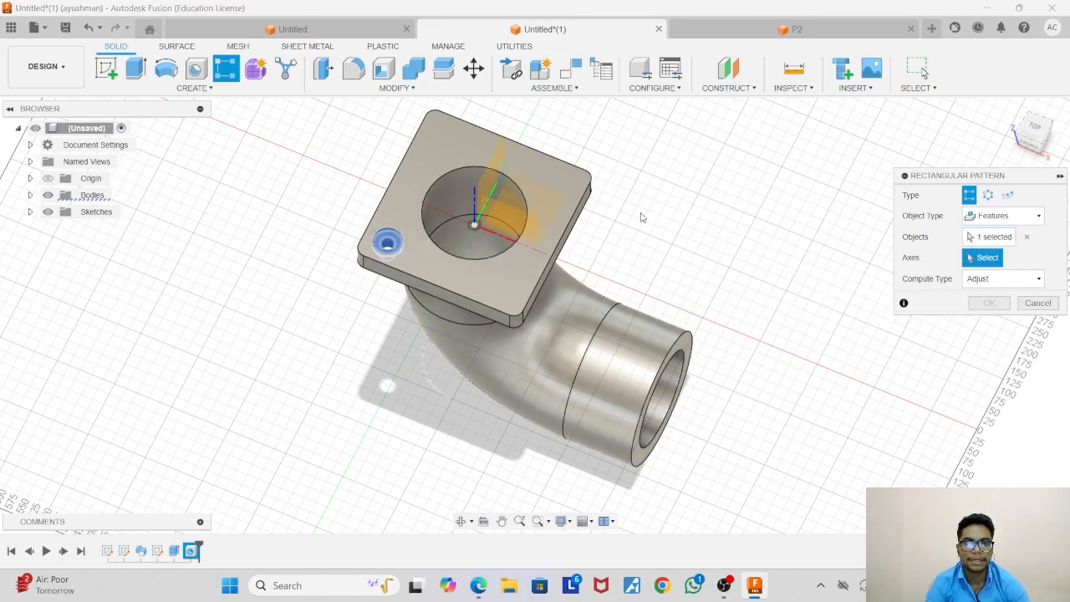
pyautogui.click(537, 246)
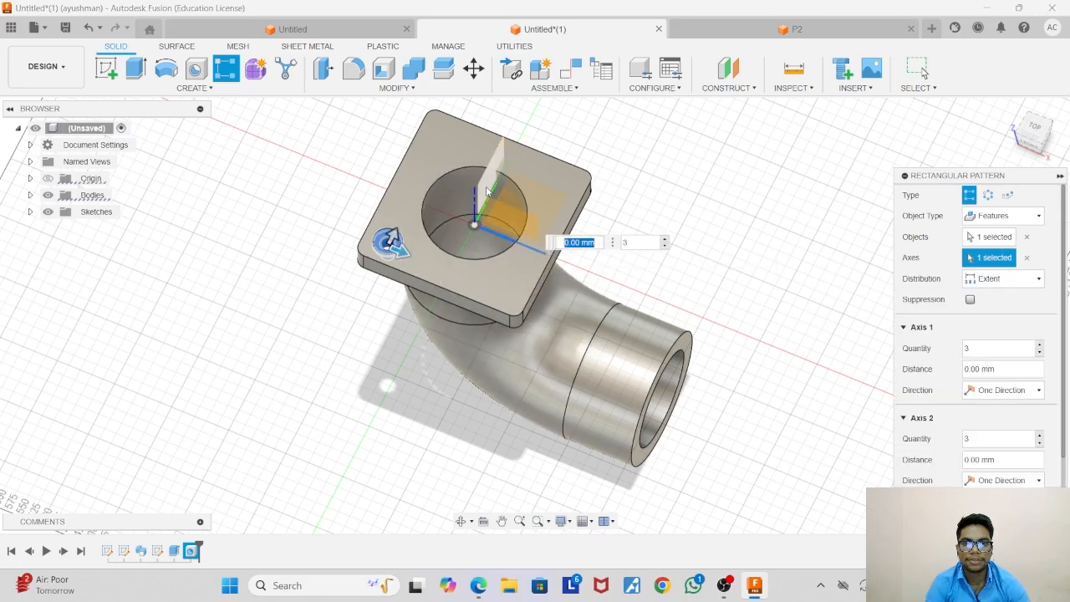
pyautogui.click(510, 201)
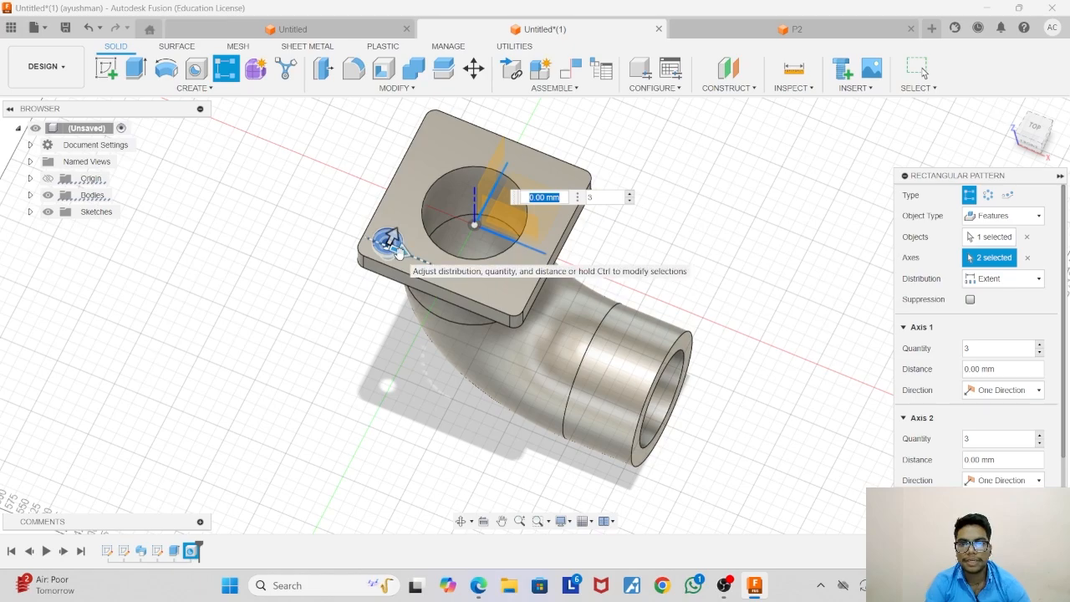
pyautogui.moveTo(399, 249); pyautogui.dragTo(492, 289)
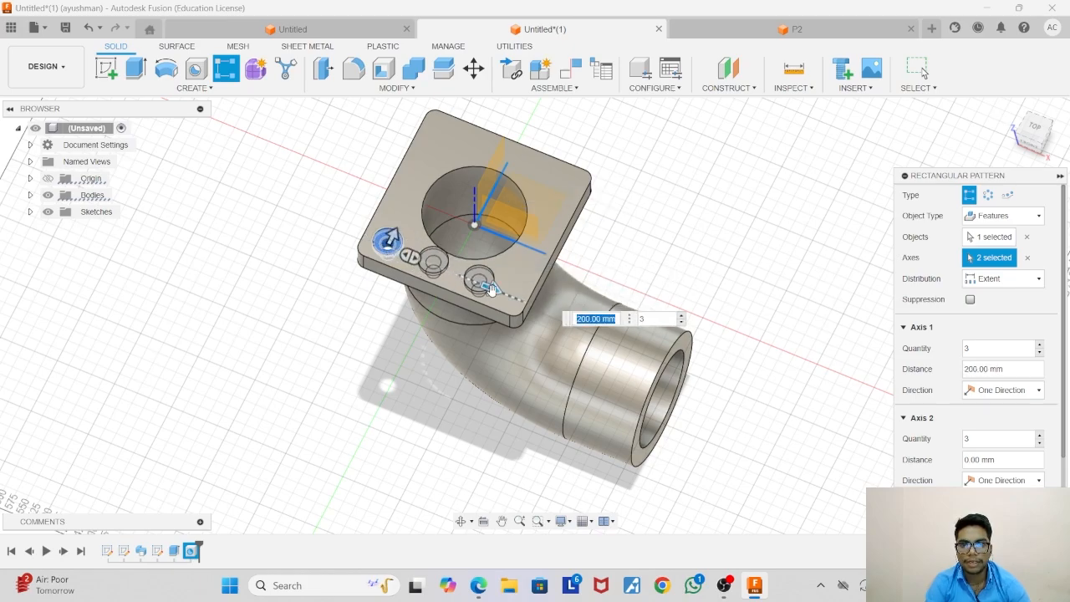
pyautogui.press('Tab')
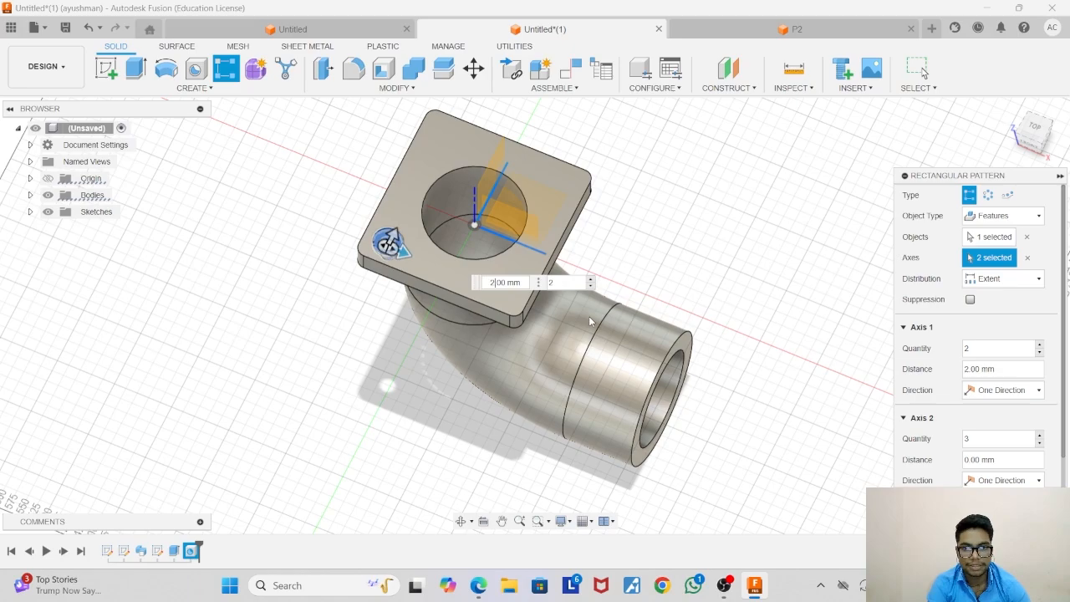
pyautogui.write('0')
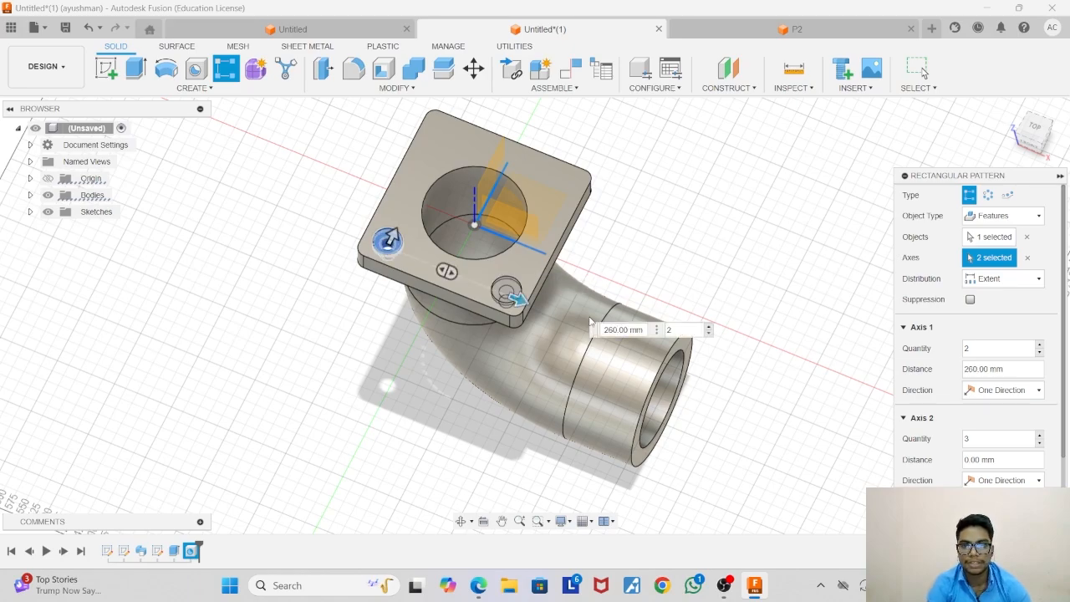
# Set the hole pattern's second direction to quantity 2 over 260 mm and complete the pattern.
pyautogui.moveTo(389, 236); pyautogui.dragTo(440, 148)
pyautogui.press('Tab')
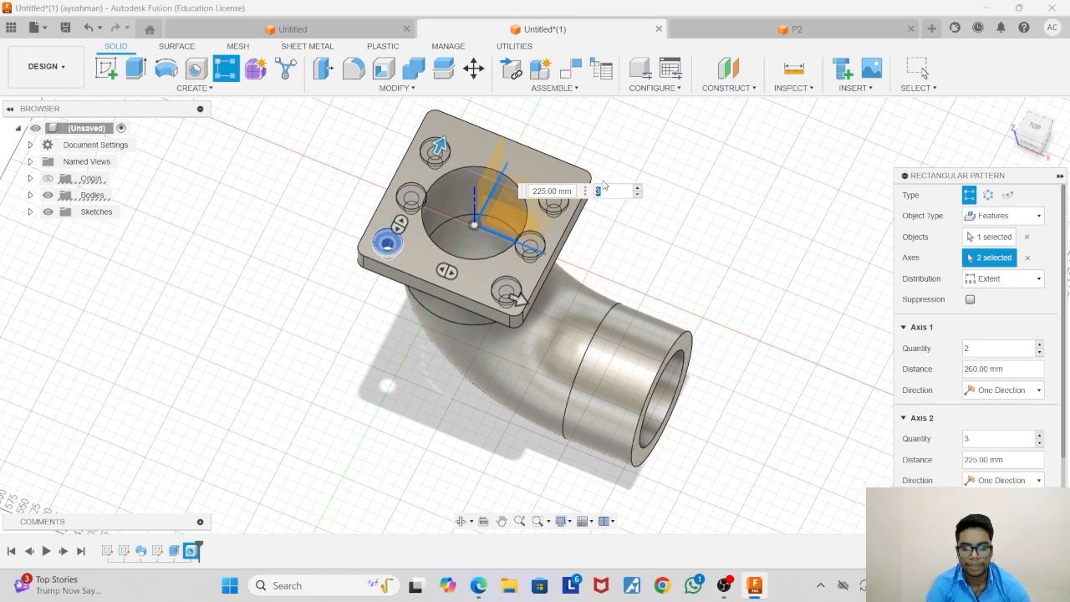
pyautogui.write('2')
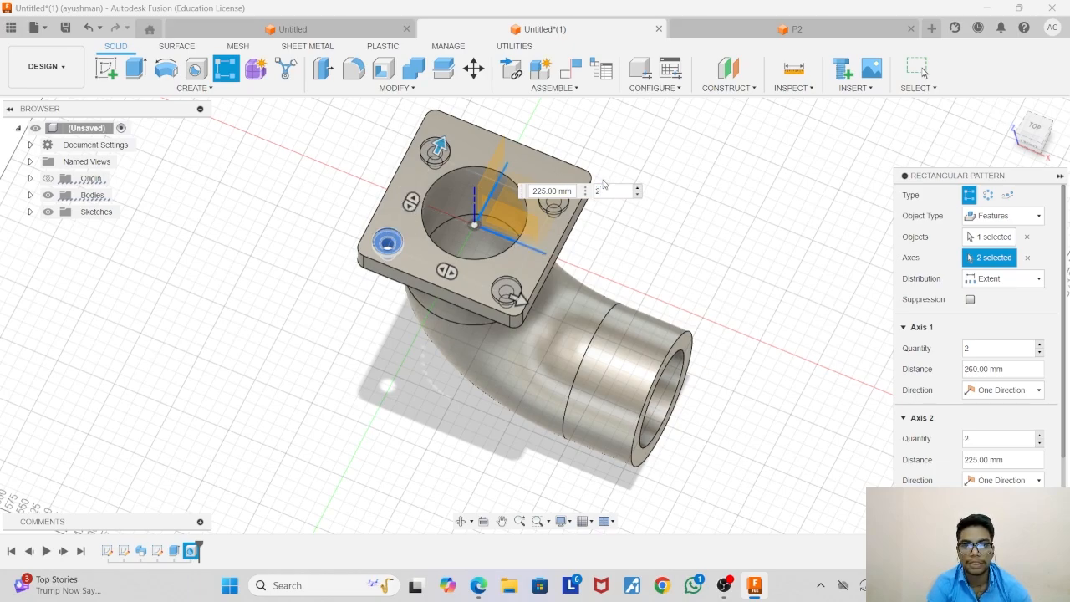
pyautogui.click(544, 190)
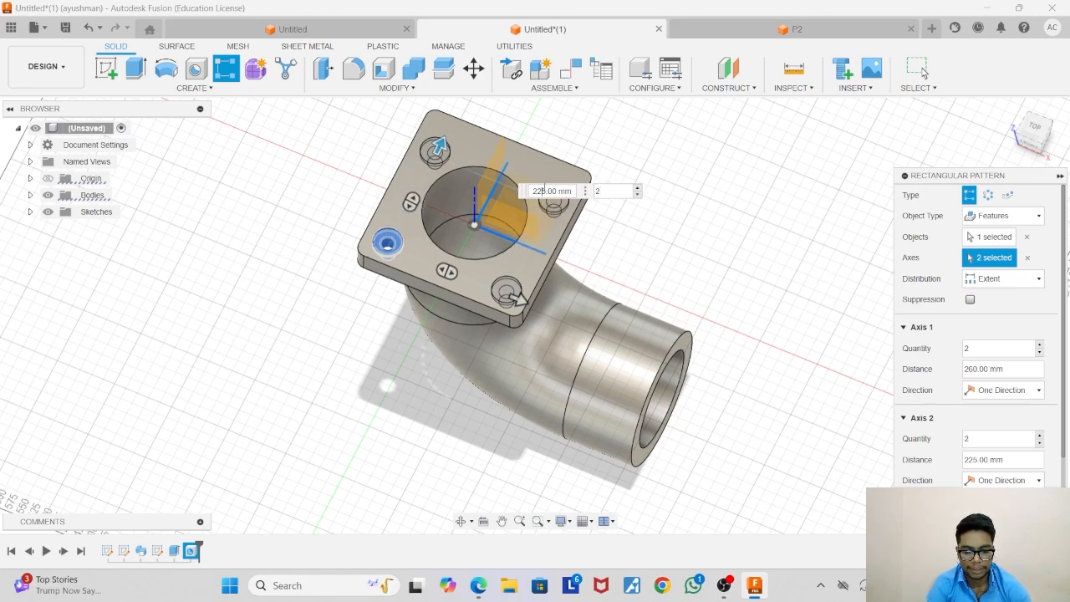
pyautogui.press('BackSpace')
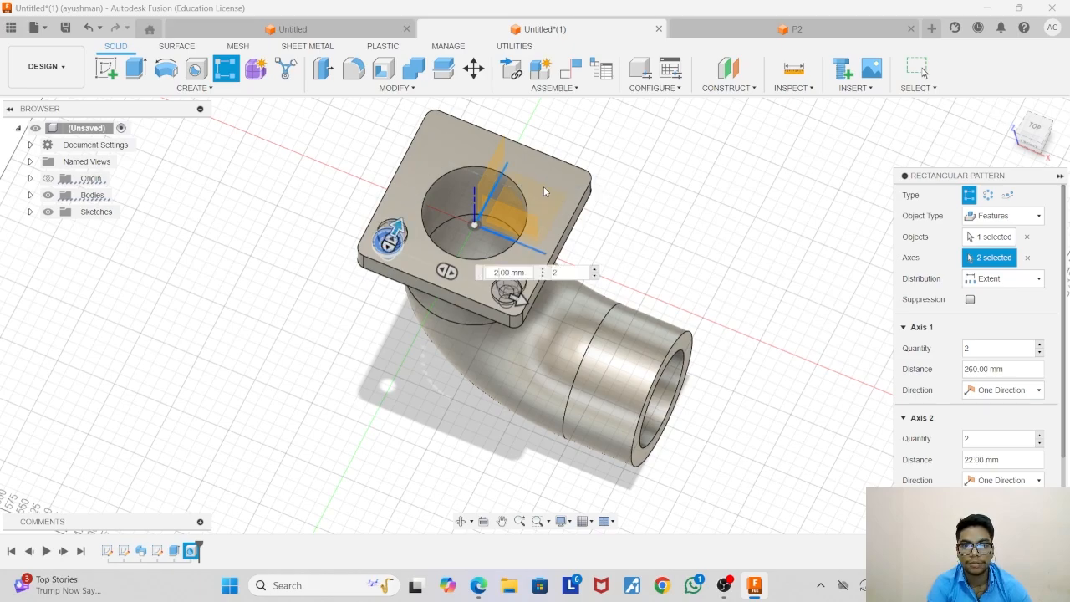
pyautogui.write('60')
pyautogui.press('Tab')
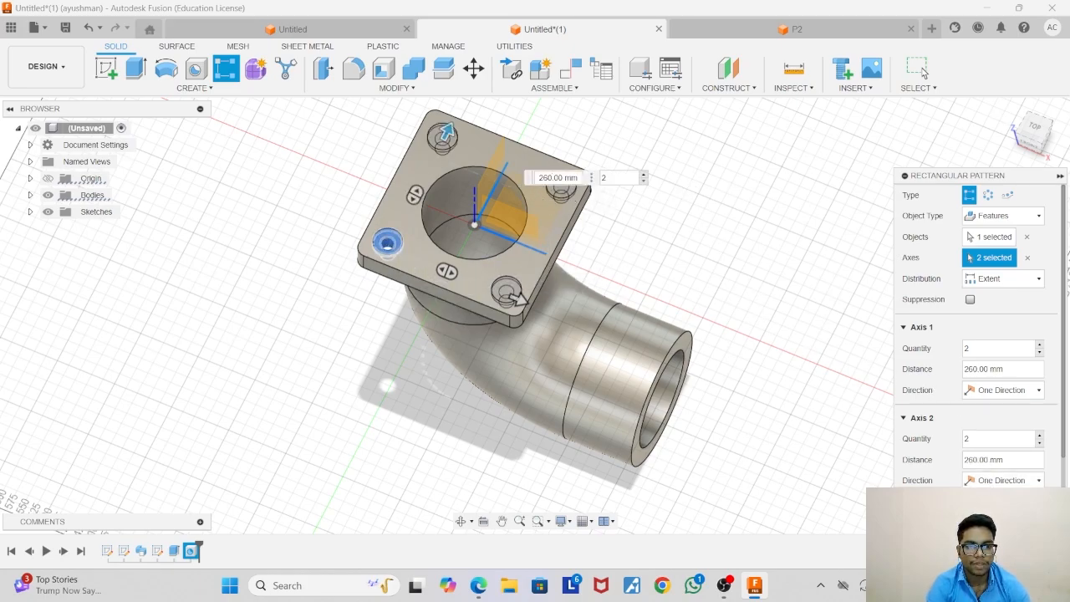
pyautogui.press('Return')
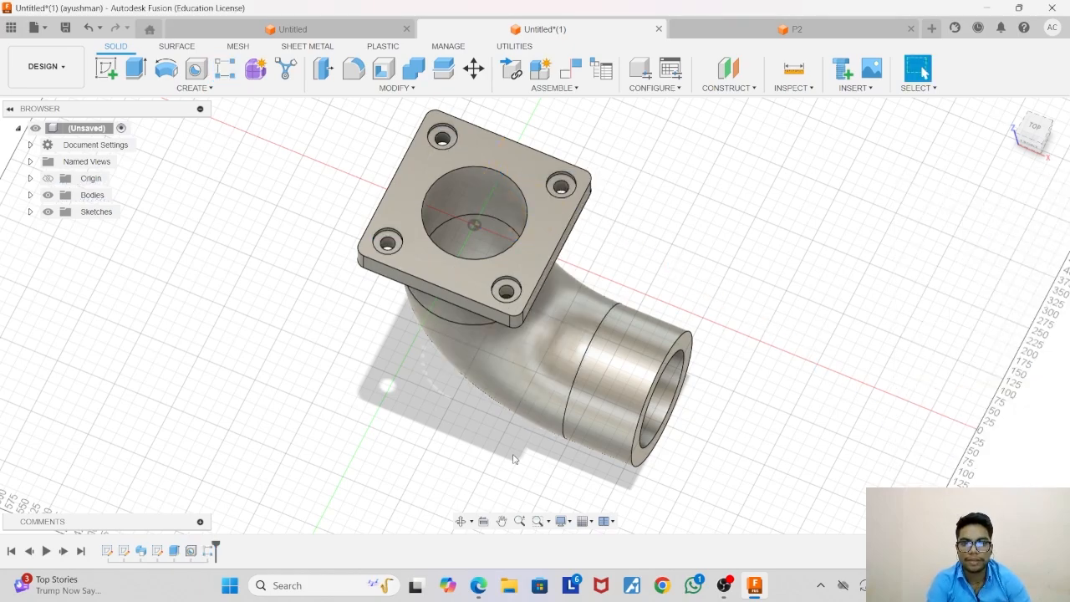
# Edit the flange extrusion so that its operation is New Body instead of Join.
pyautogui.click(460, 521)
pyautogui.moveTo(428, 241); pyautogui.dragTo(602, 191)
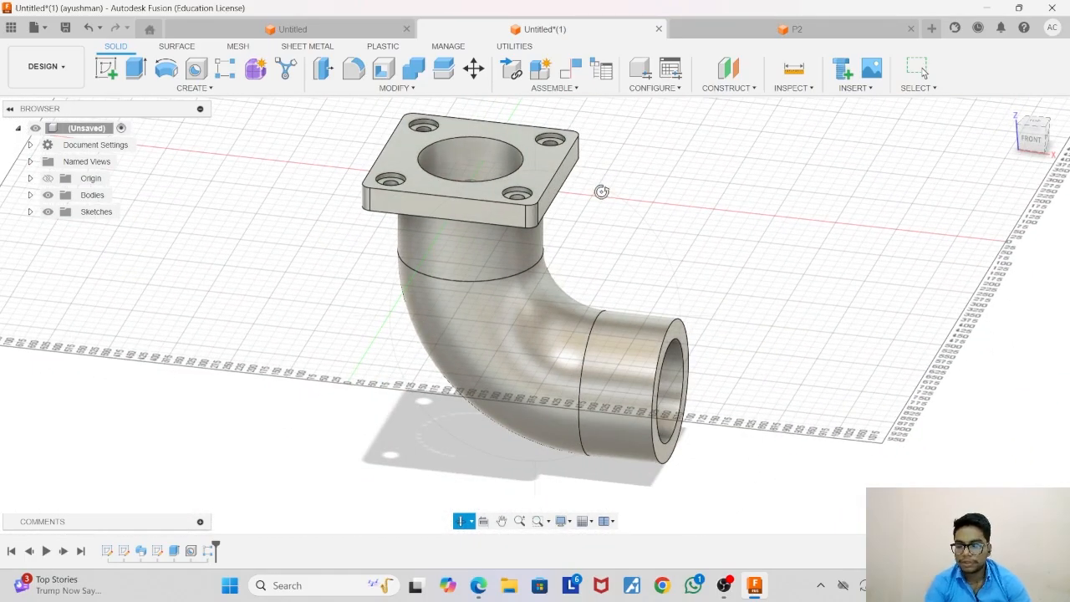
pyautogui.press('Escape')
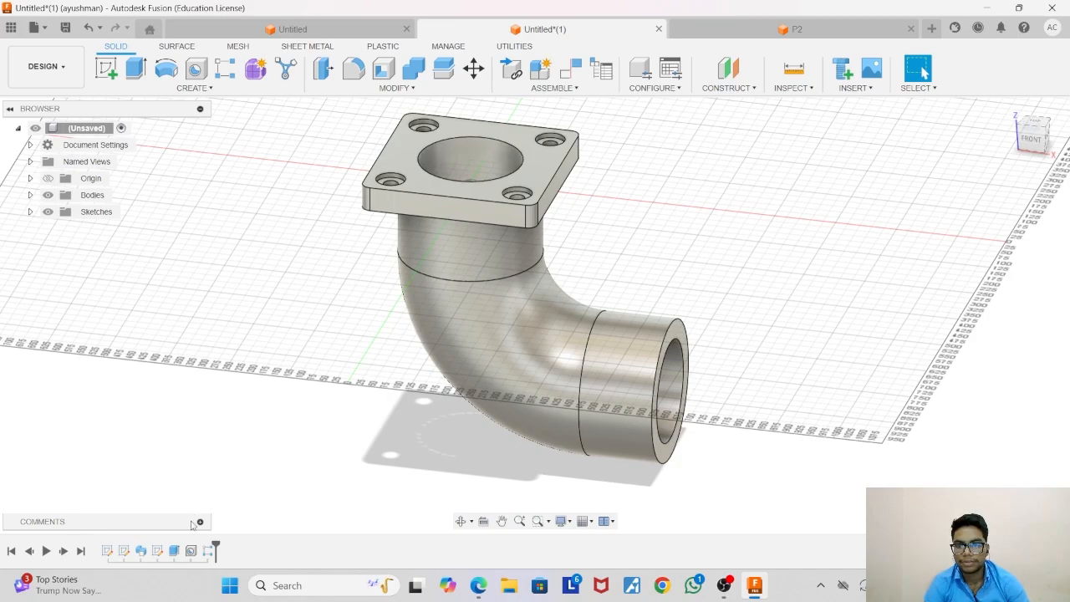
pyautogui.click(174, 551)
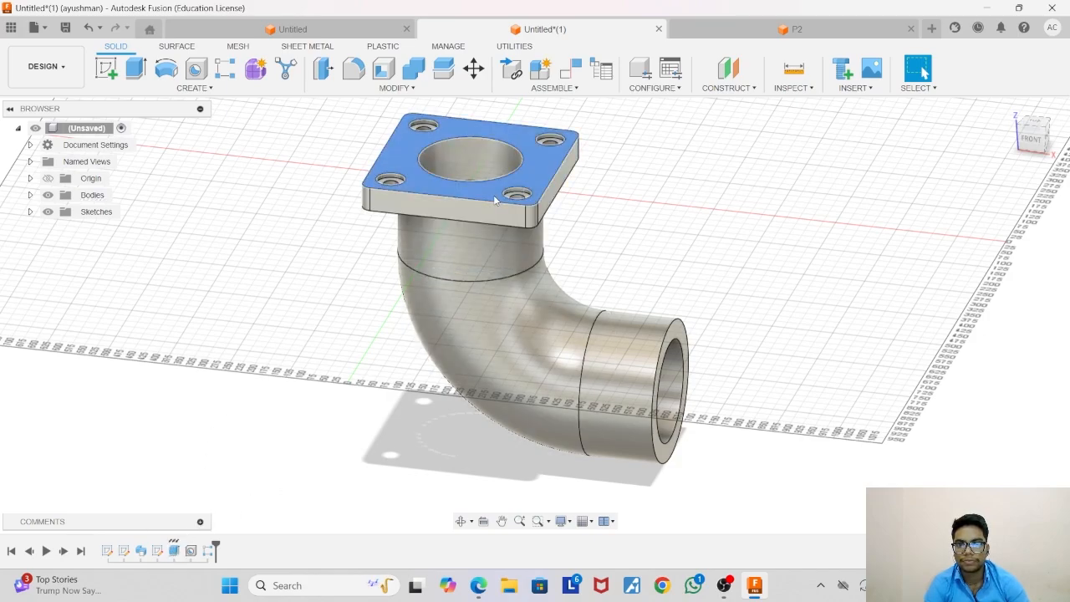
pyautogui.doubleClick(174, 551)
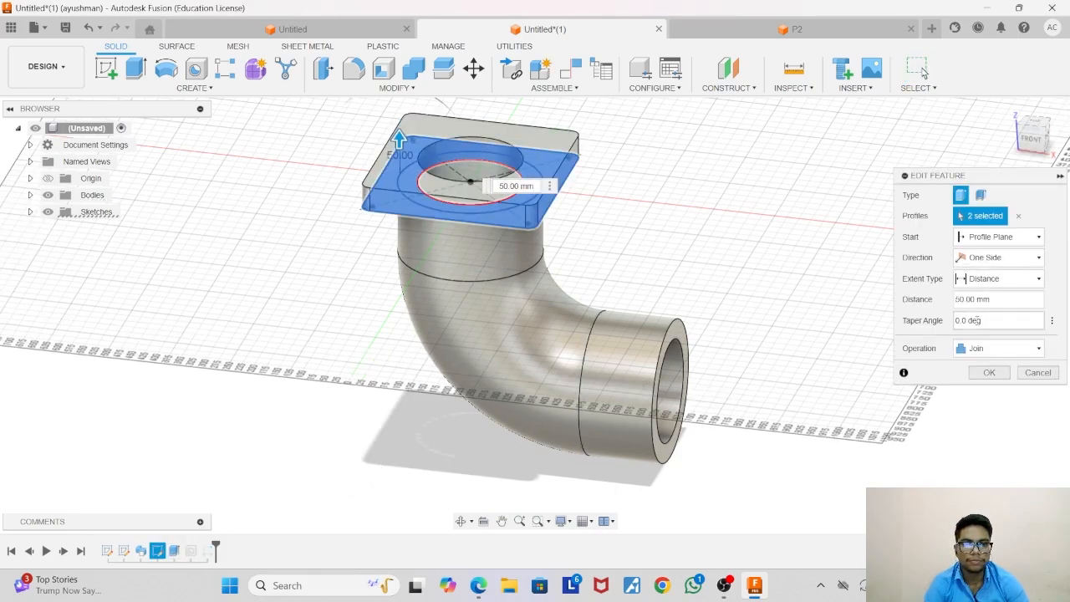
pyautogui.click(997, 349)
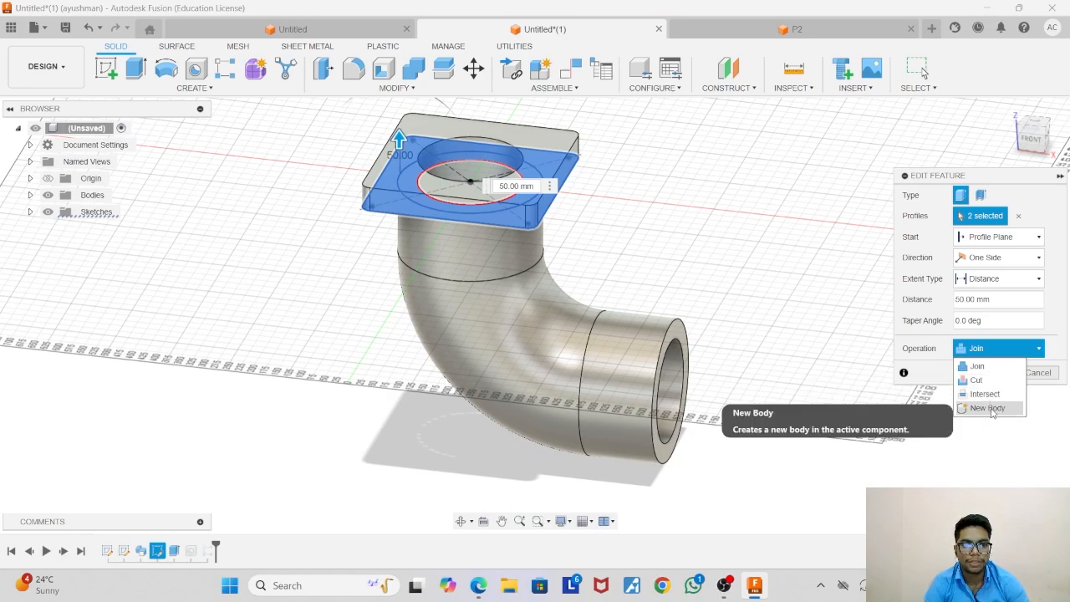
pyautogui.click(990, 408)
pyautogui.click(989, 373)
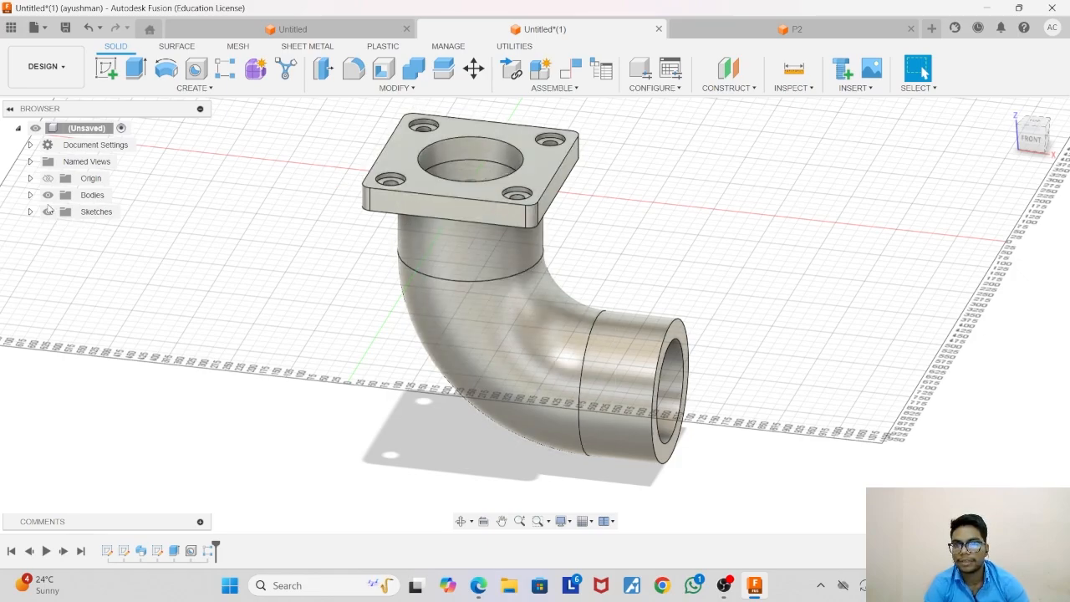
# Expand the design's bodies and hide the separate flange body, leaving the pipe elbow displayed.
pyautogui.click(30, 195)
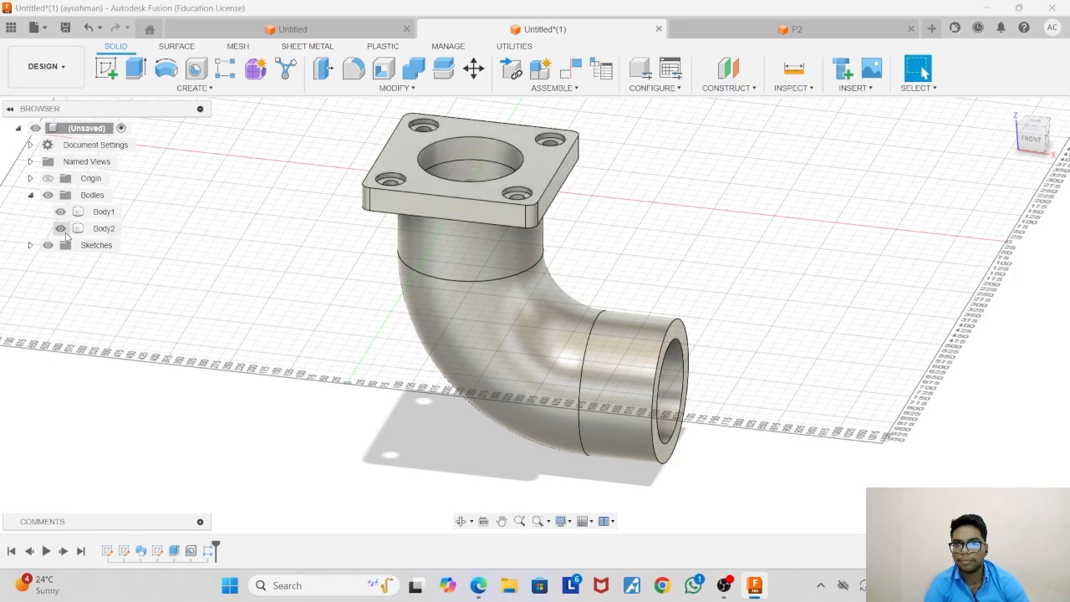
pyautogui.click(93, 231)
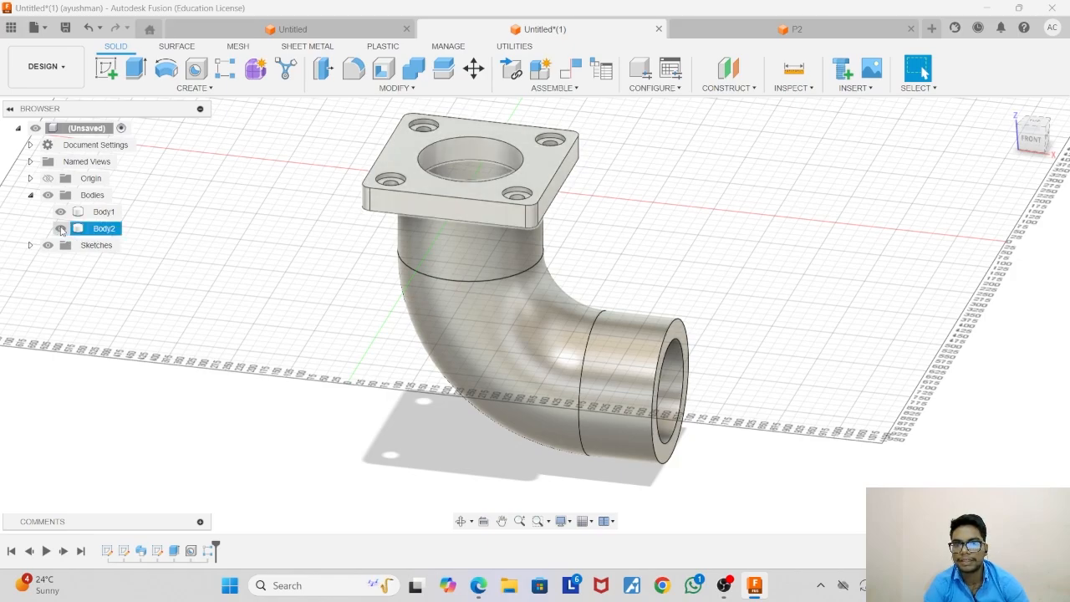
pyautogui.click(60, 229)
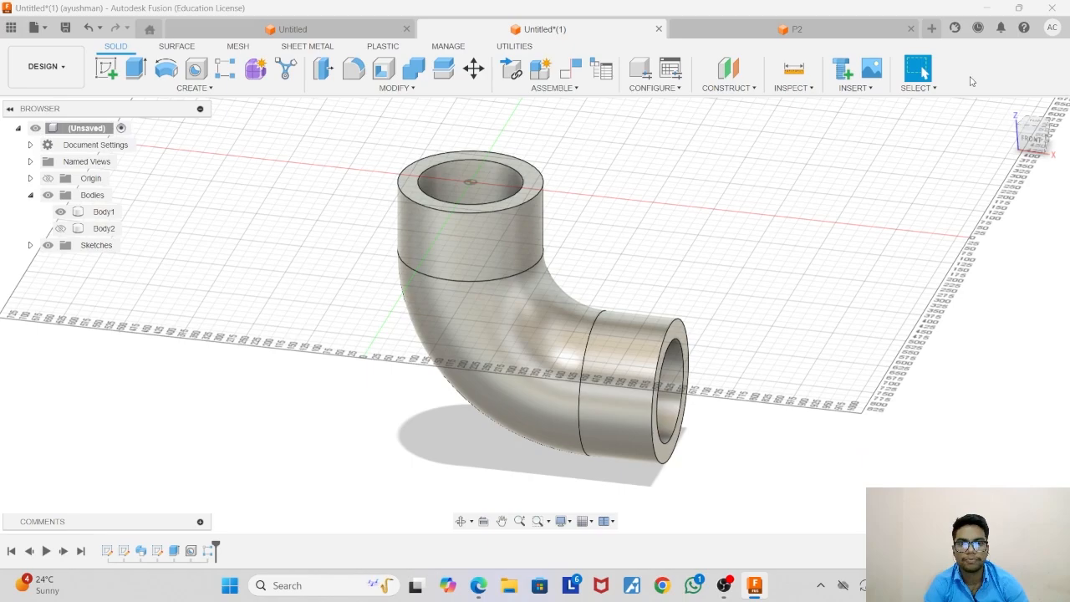
# Construct a midplane between the annular end faces at the elbow's two pipe openings.
pyautogui.click(743, 89)
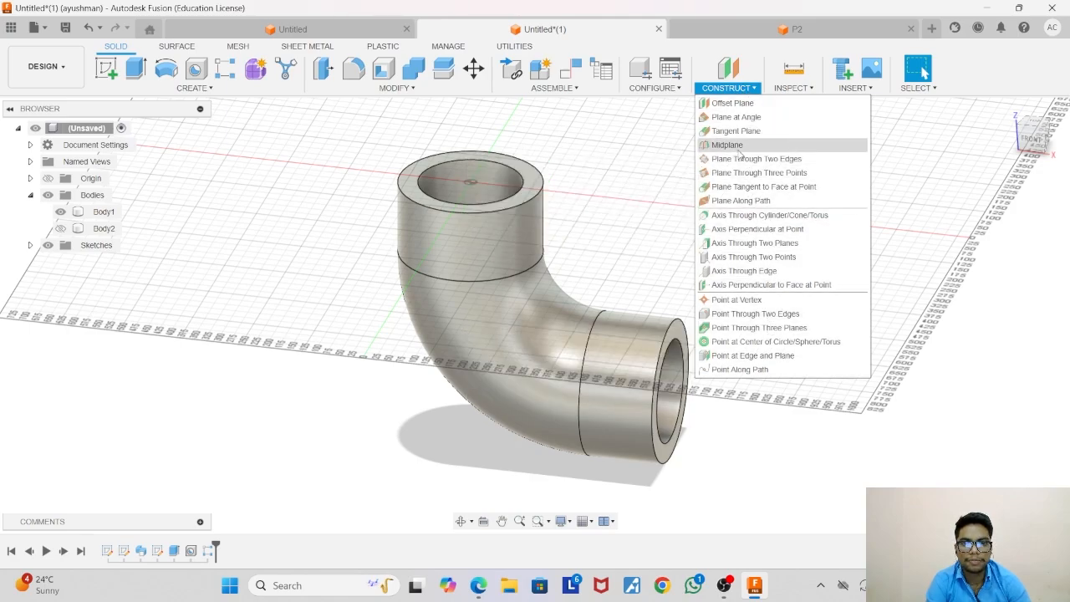
pyautogui.click(739, 149)
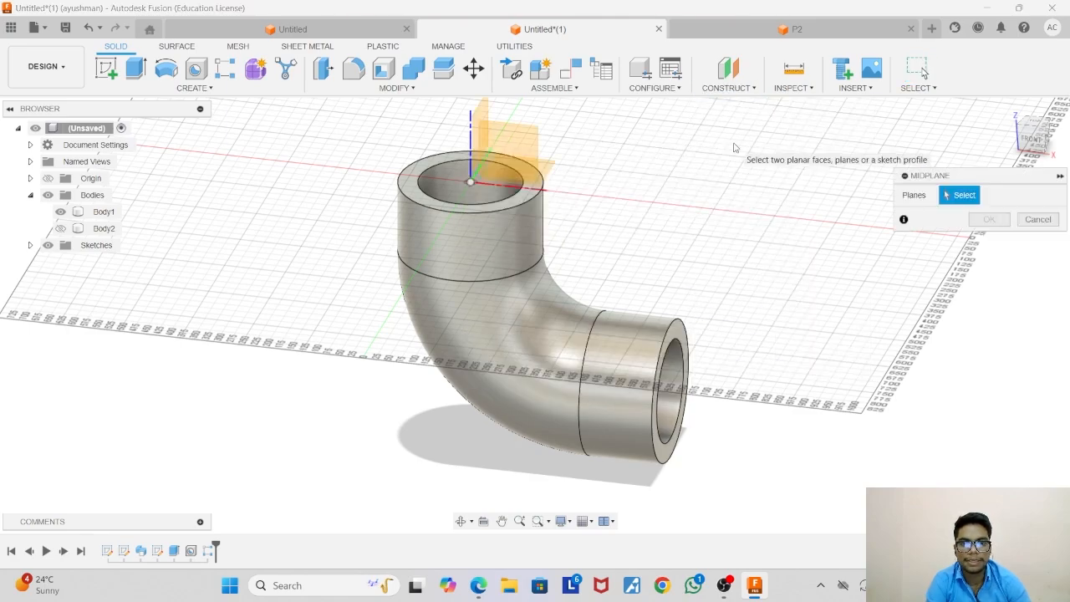
pyautogui.click(513, 202)
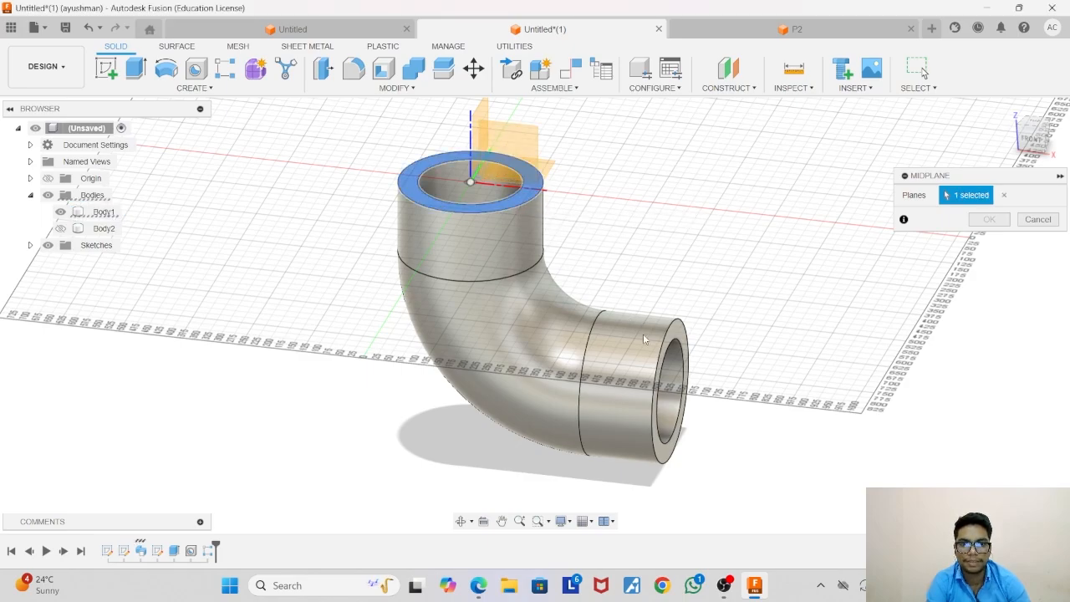
pyautogui.click(681, 330)
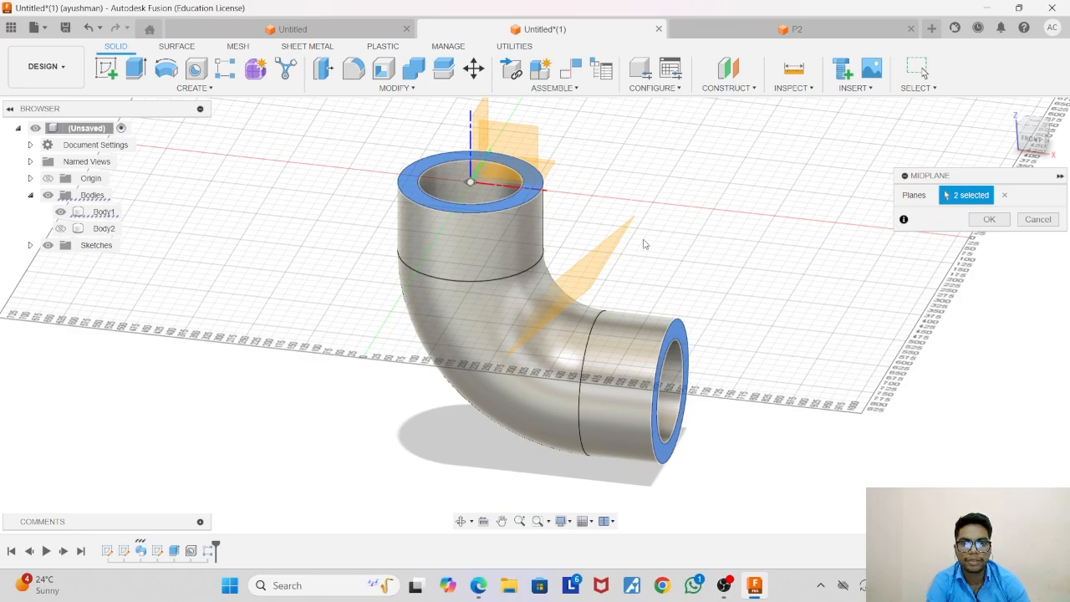
pyautogui.click(987, 219)
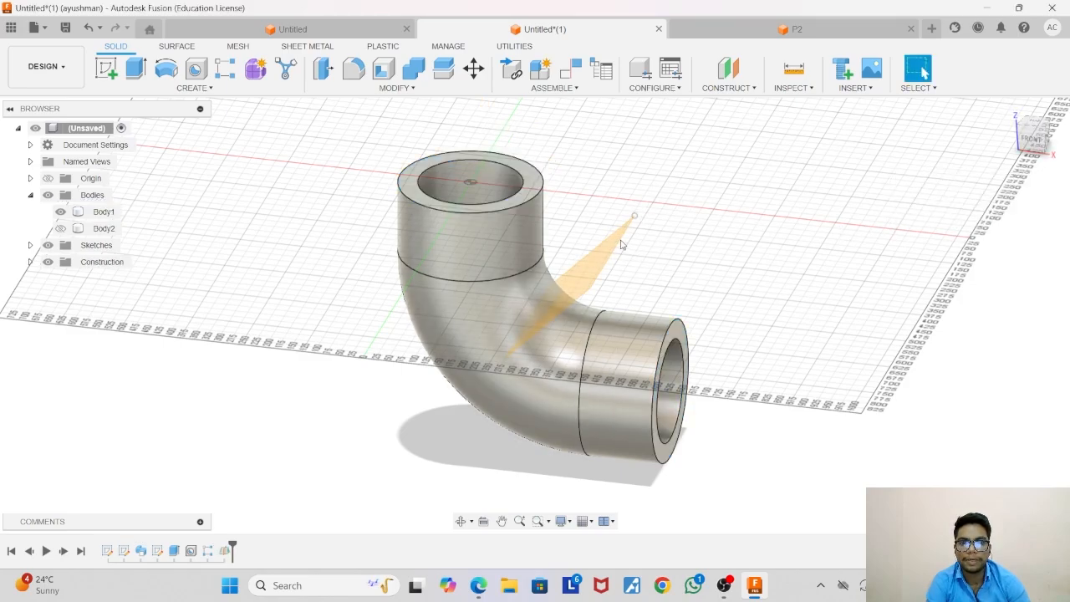
# Show the hidden flange body again and mirror it across the diagonal midplane onto the other pipe end as a new body.
pyautogui.click(61, 231)
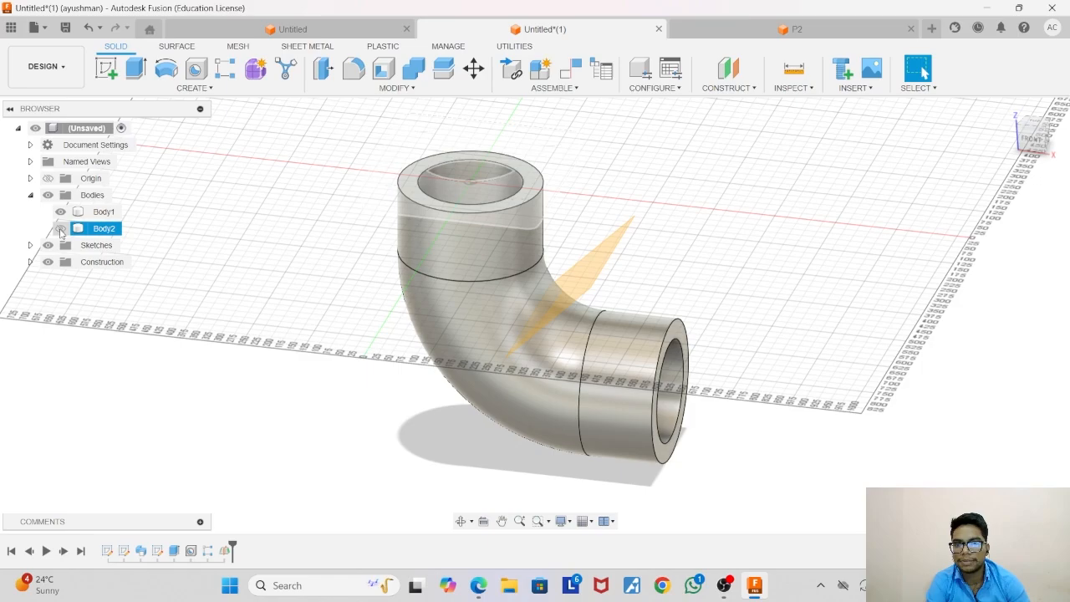
pyautogui.click(60, 228)
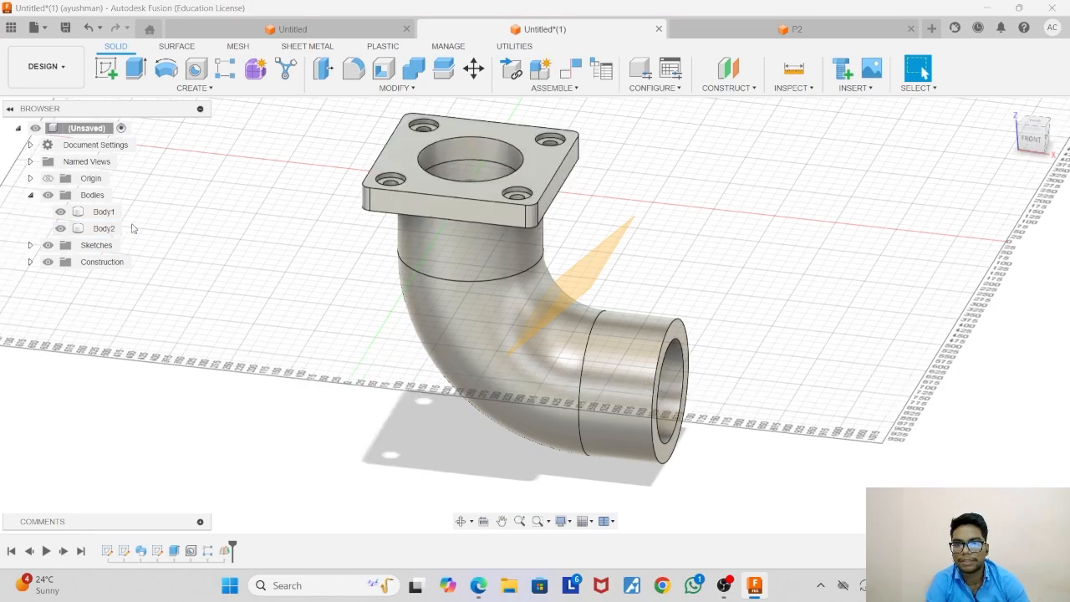
pyautogui.press('Escape')
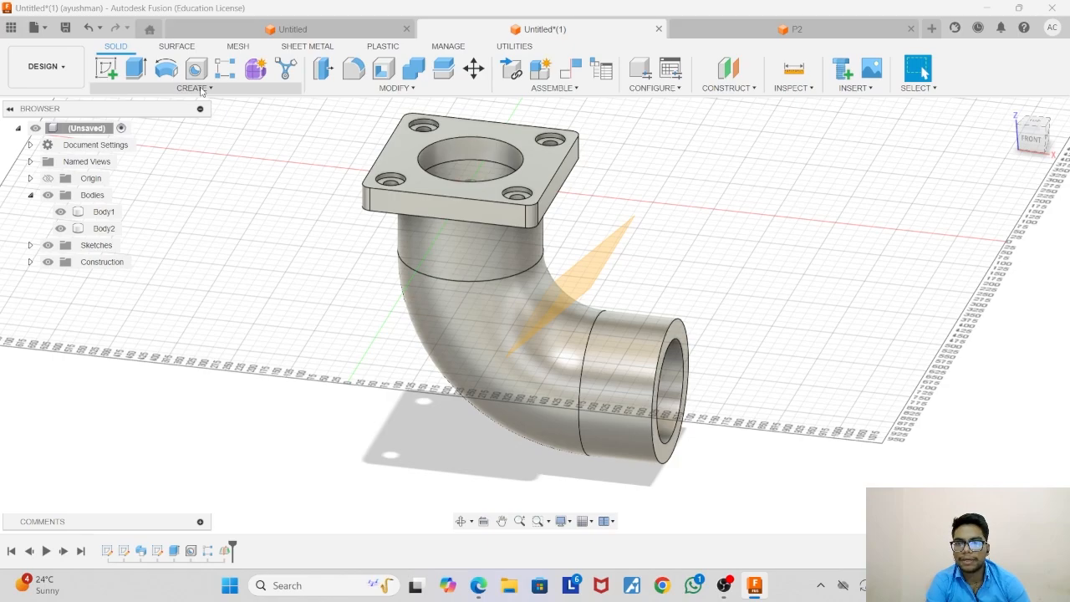
pyautogui.click(201, 89)
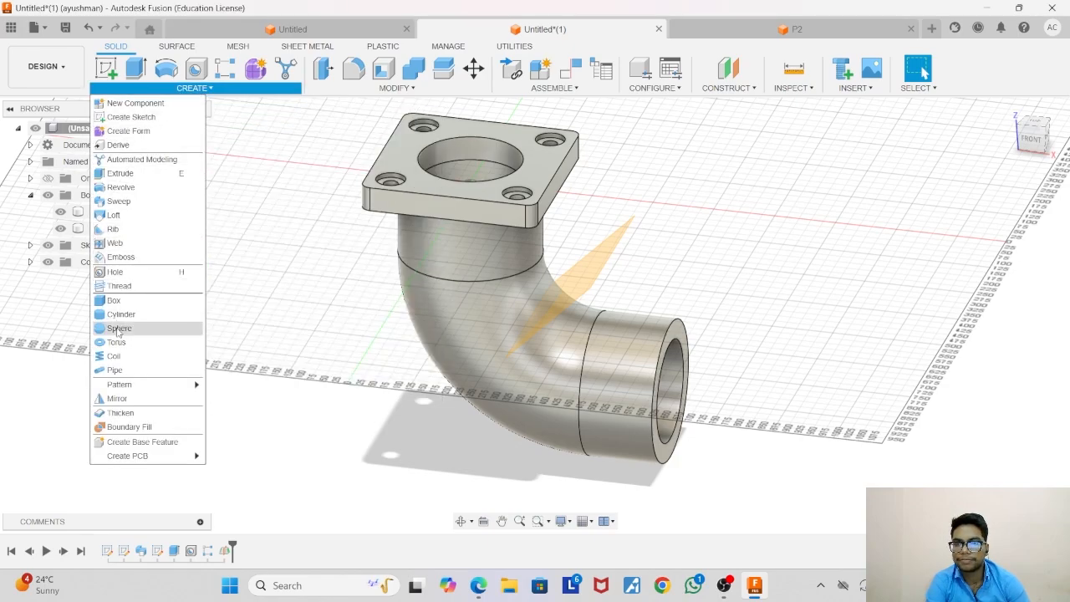
pyautogui.click(117, 399)
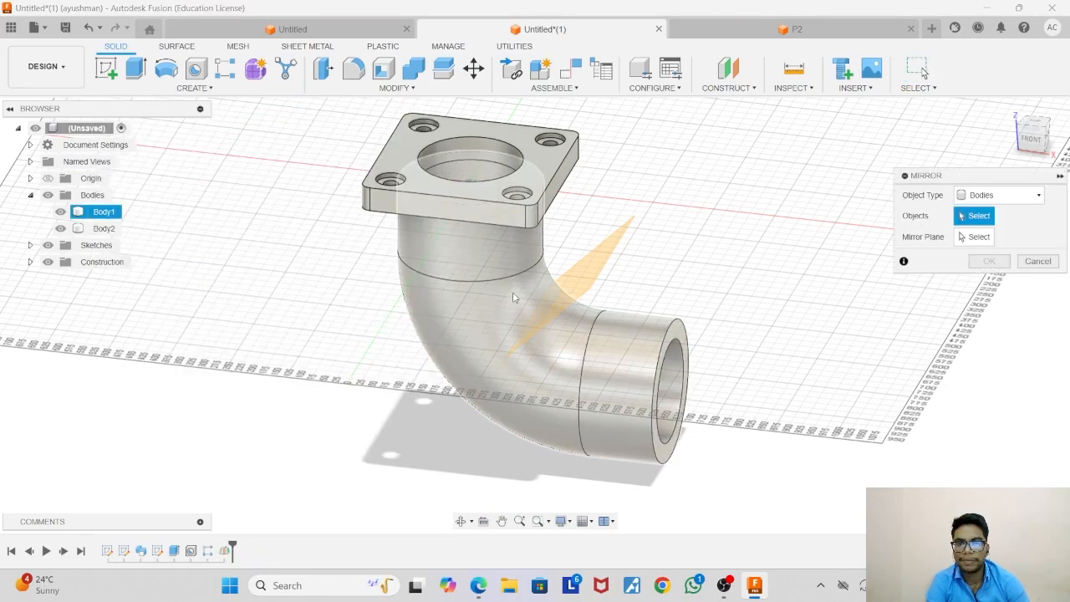
pyautogui.click(558, 165)
pyautogui.click(975, 237)
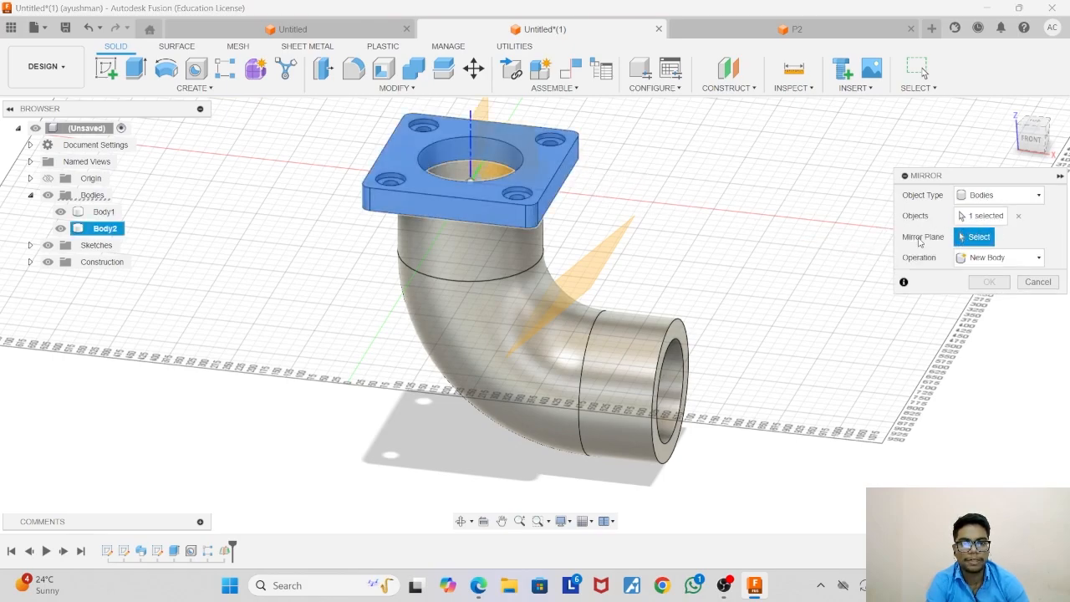
pyautogui.click(592, 279)
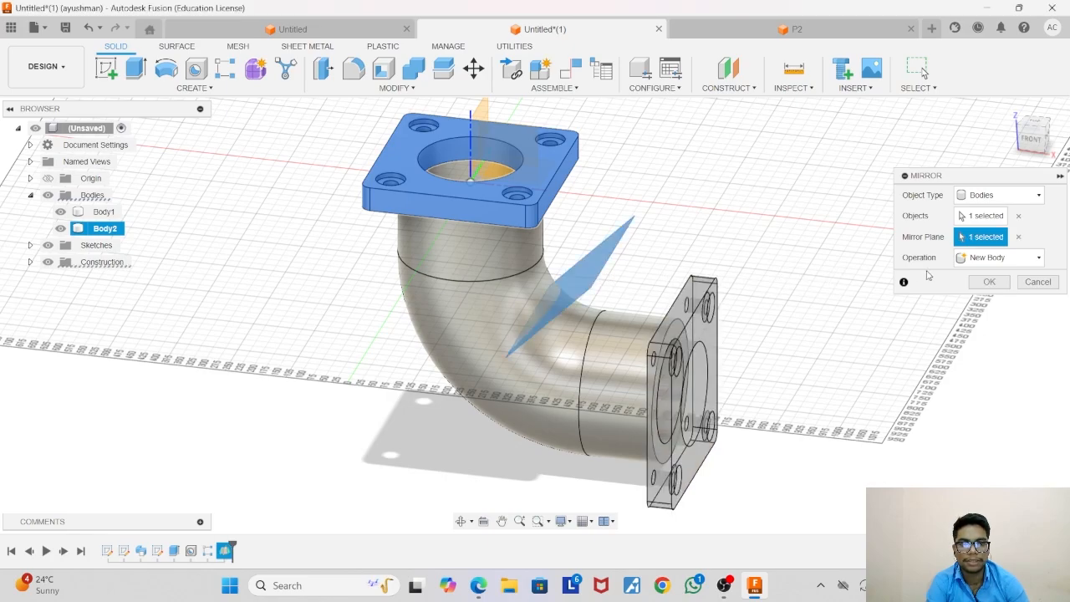
pyautogui.click(990, 282)
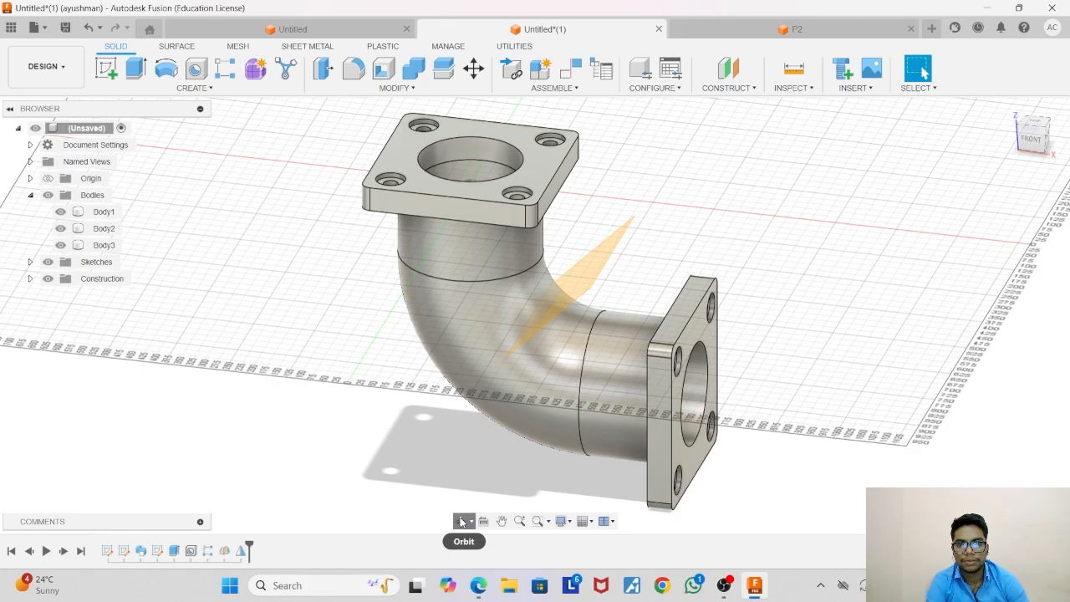
# Hide the construction geometry so that only the elbow and its two flanges are displayed.
pyautogui.click(463, 520)
pyautogui.moveTo(606, 368); pyautogui.dragTo(557, 371)
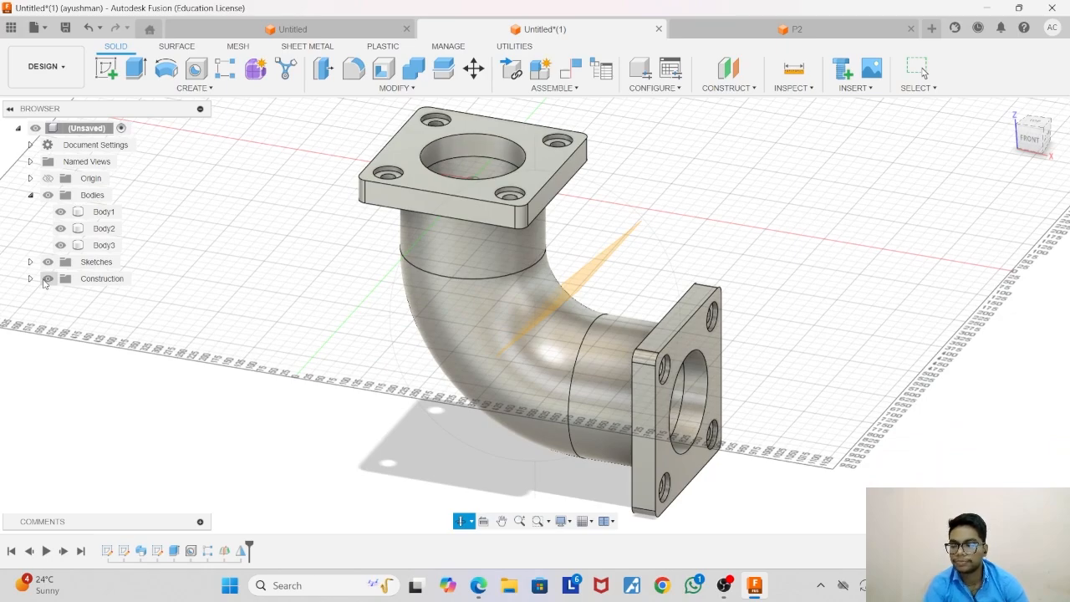
pyautogui.press('Escape')
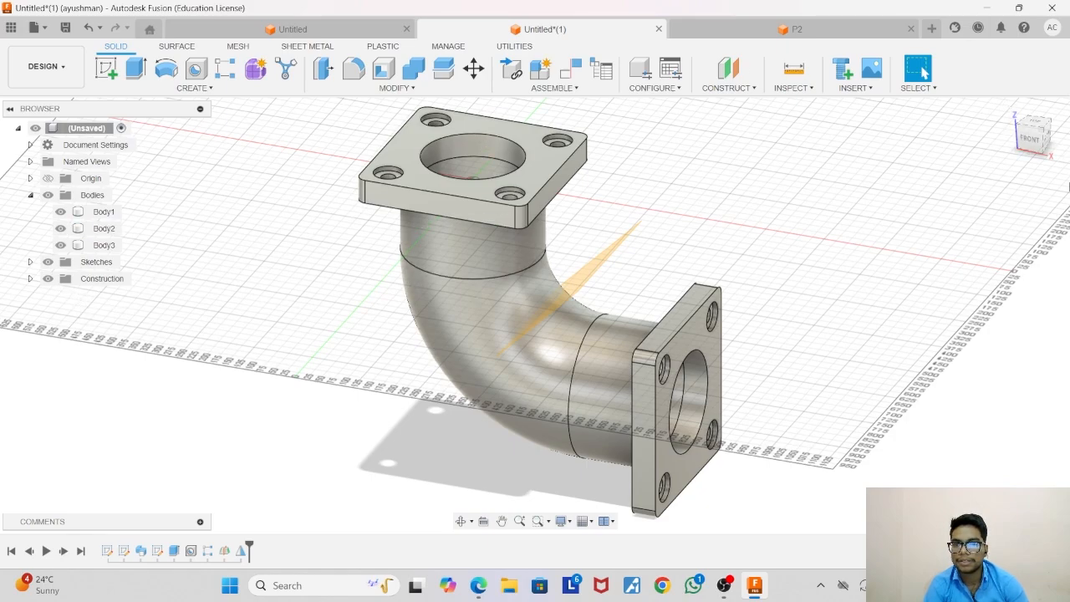
pyautogui.click(48, 280)
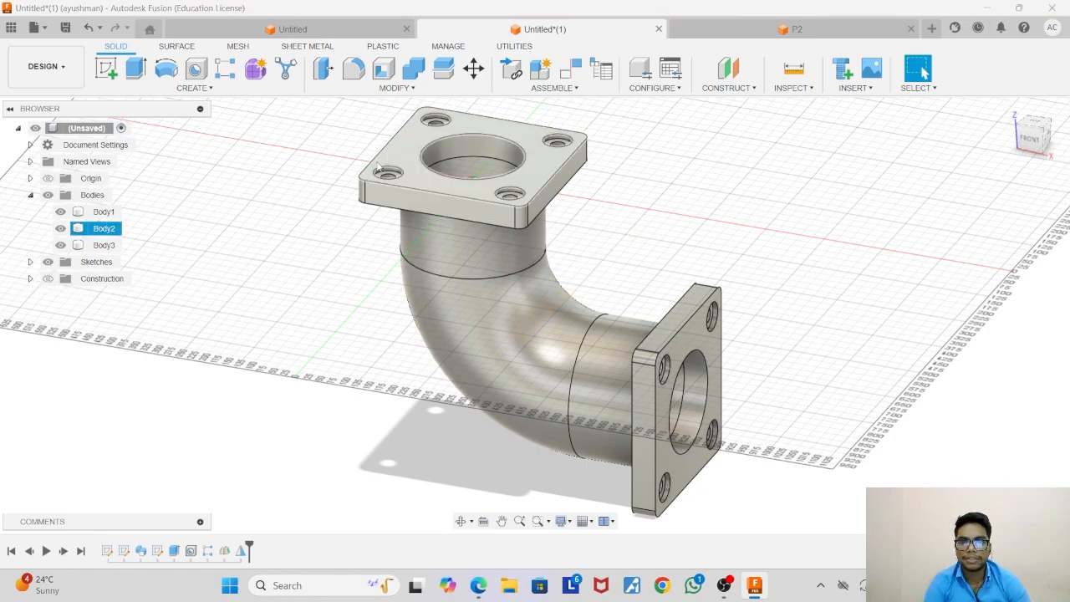